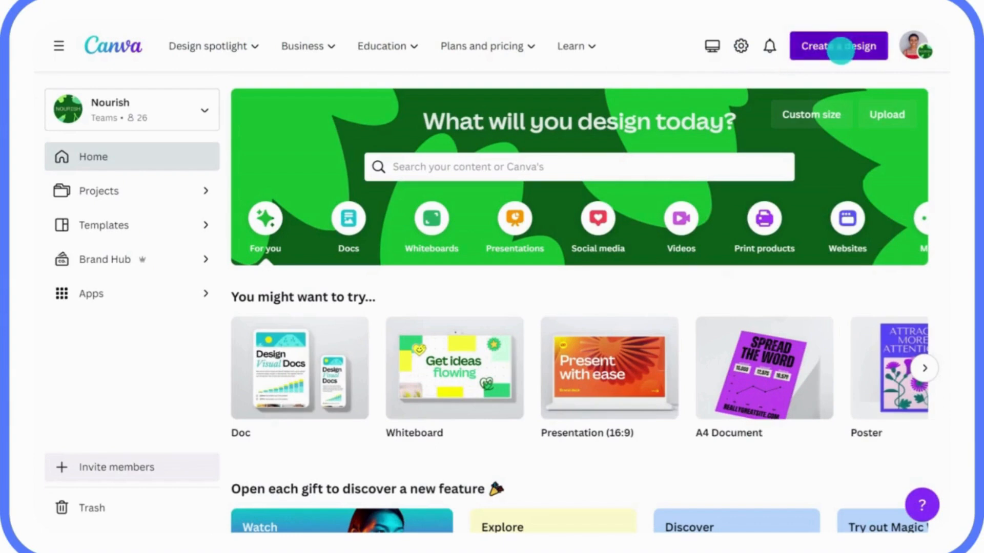
Import the Q1 Sustainability Strategy Doc from the computer and dismiss the import notice.
left_click(841, 46)
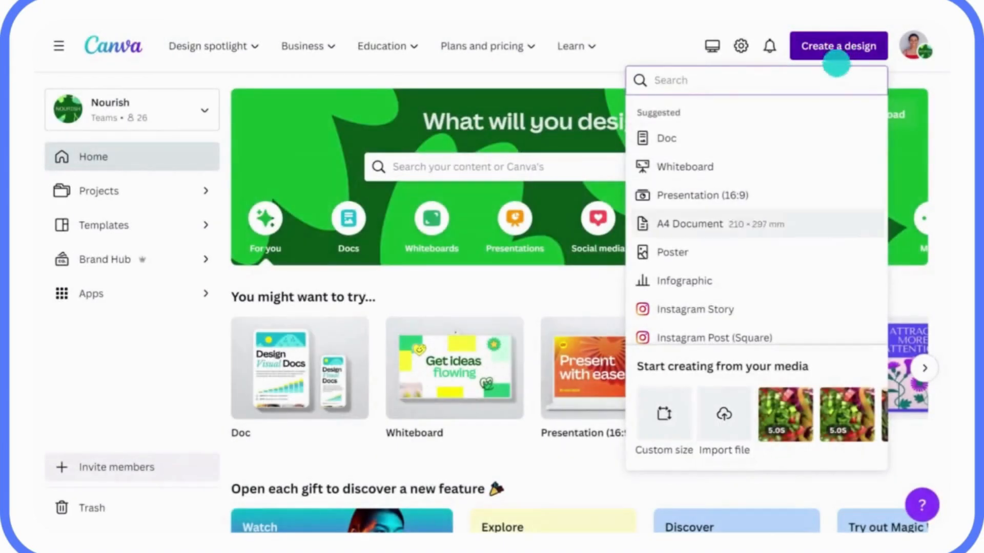
left_click(723, 399)
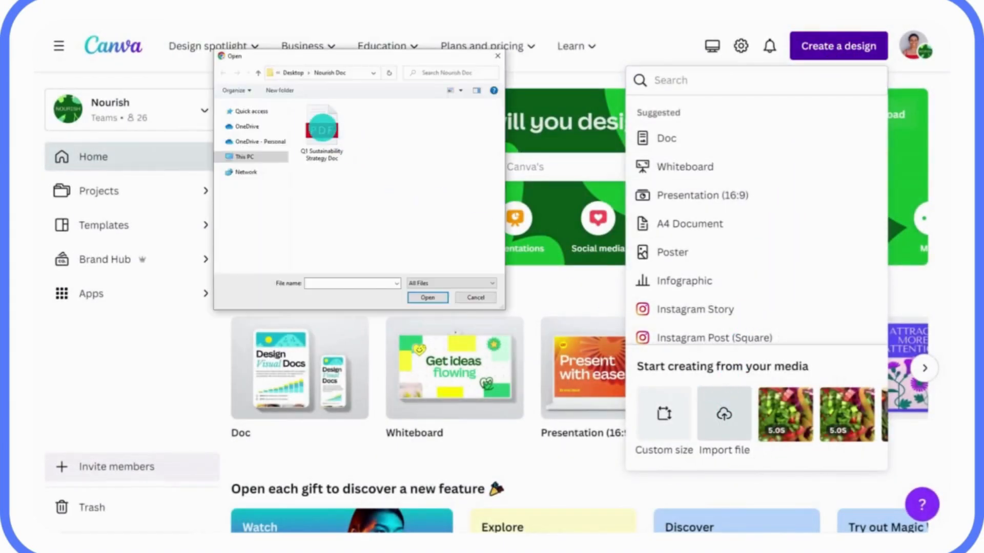
left_click(322, 129)
left_click(426, 297)
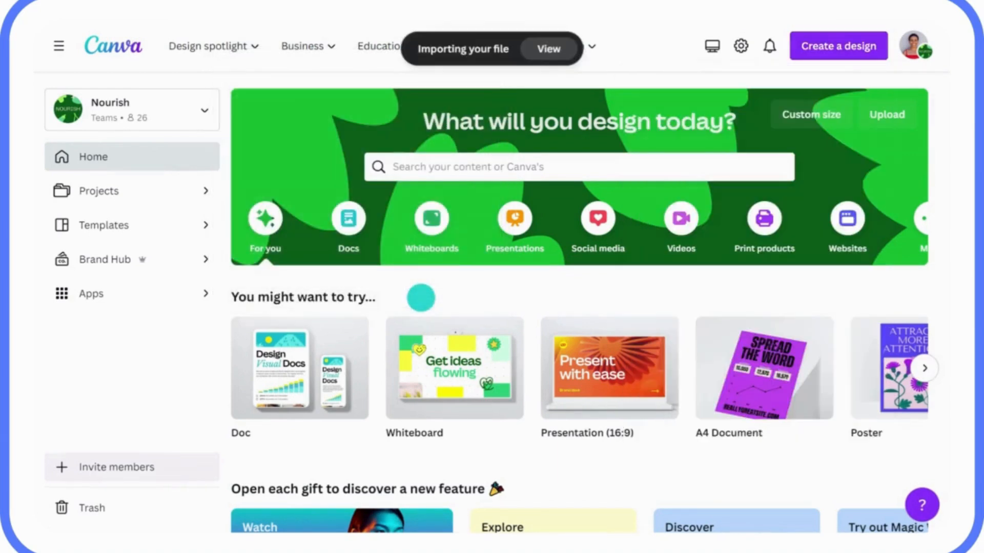
left_click(544, 50)
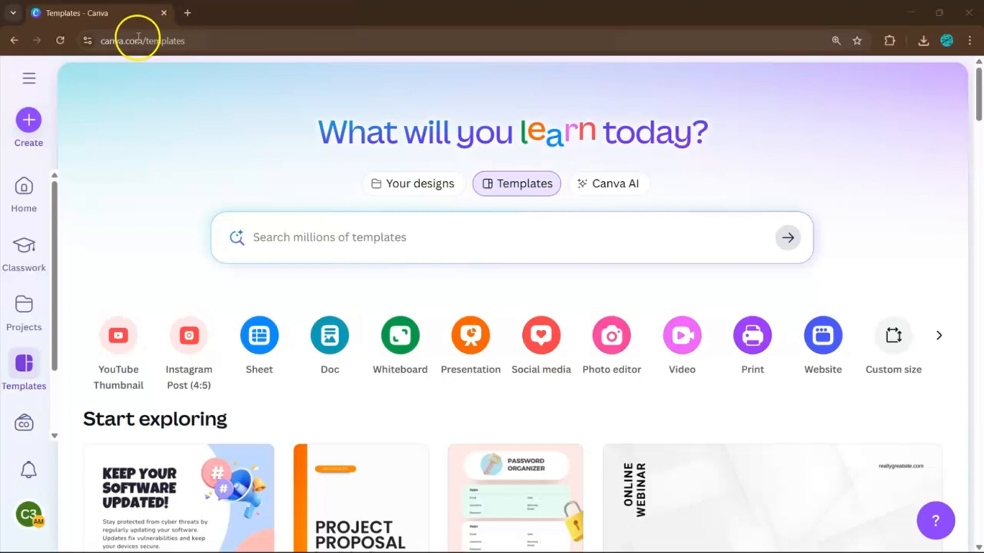
Search templates for 'wedding invitation' and browse the grid of invitation designs.
left_click(311, 237)
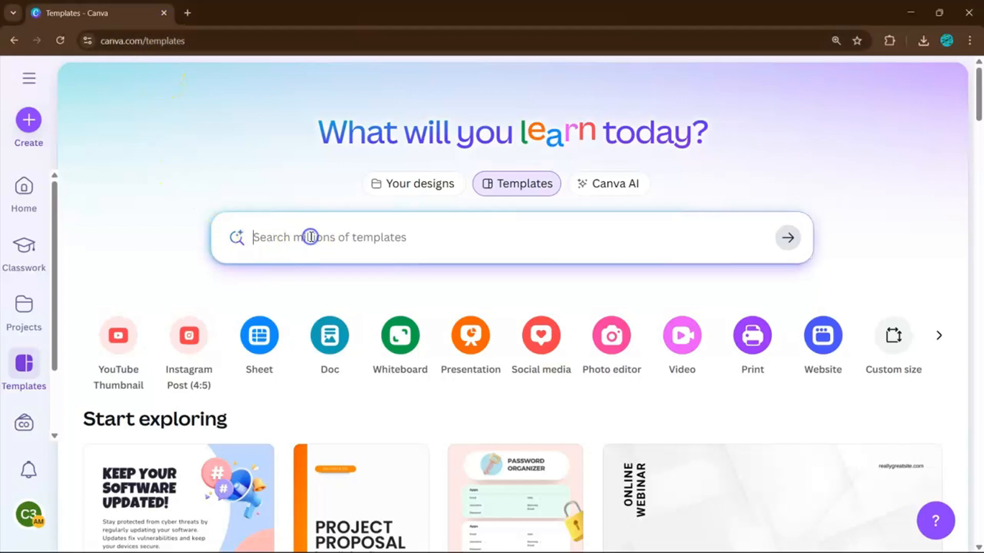
type("wed")
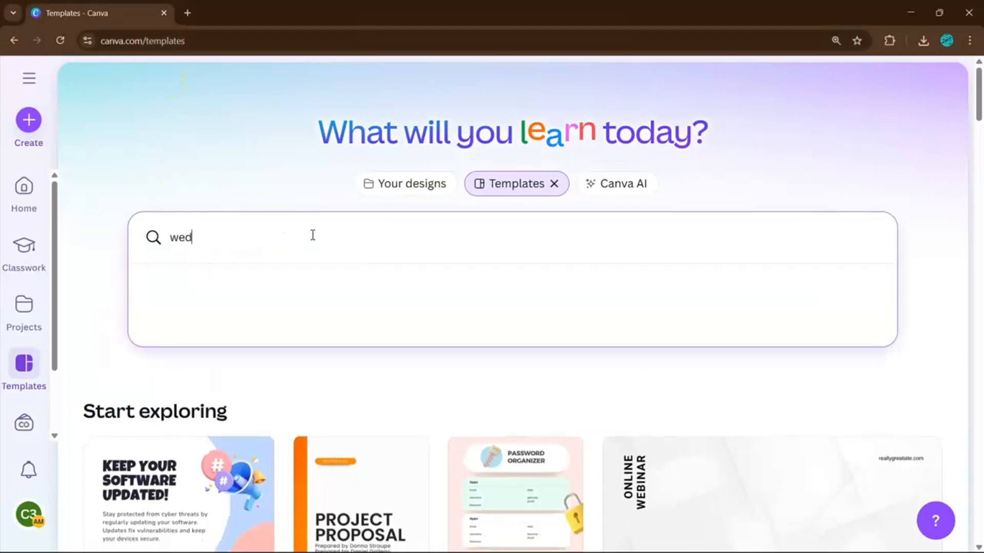
type("ding invitation")
key("Return")
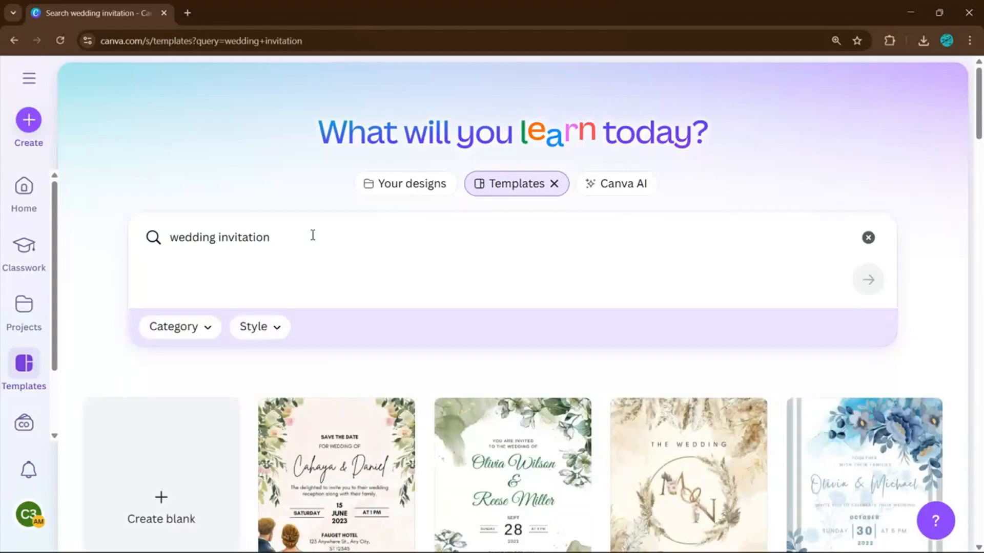
scroll(472, 300, "down", 6)
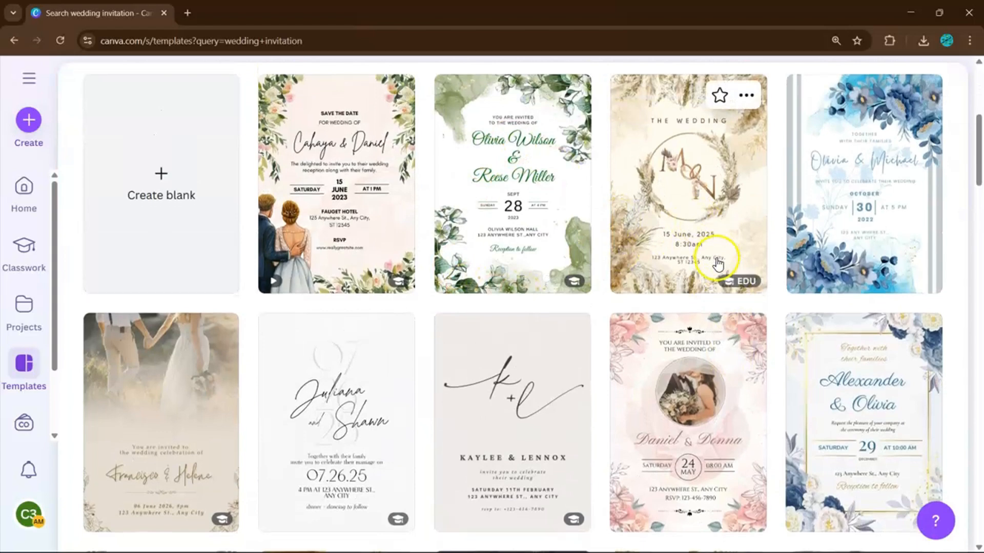
scroll(710, 257, "down", 1)
scroll(712, 256, "up", 1)
scroll(712, 255, "down", 3)
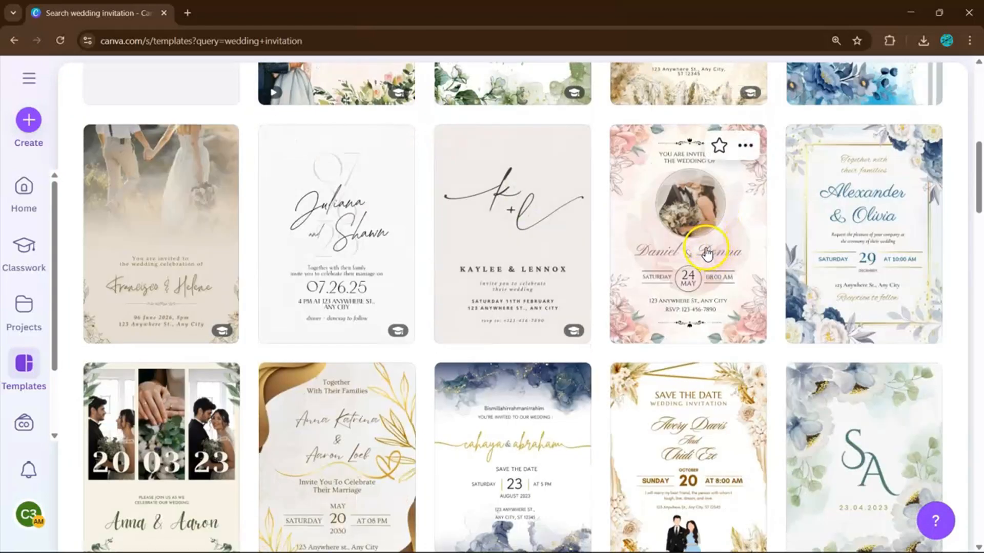
scroll(706, 252, "up", 1)
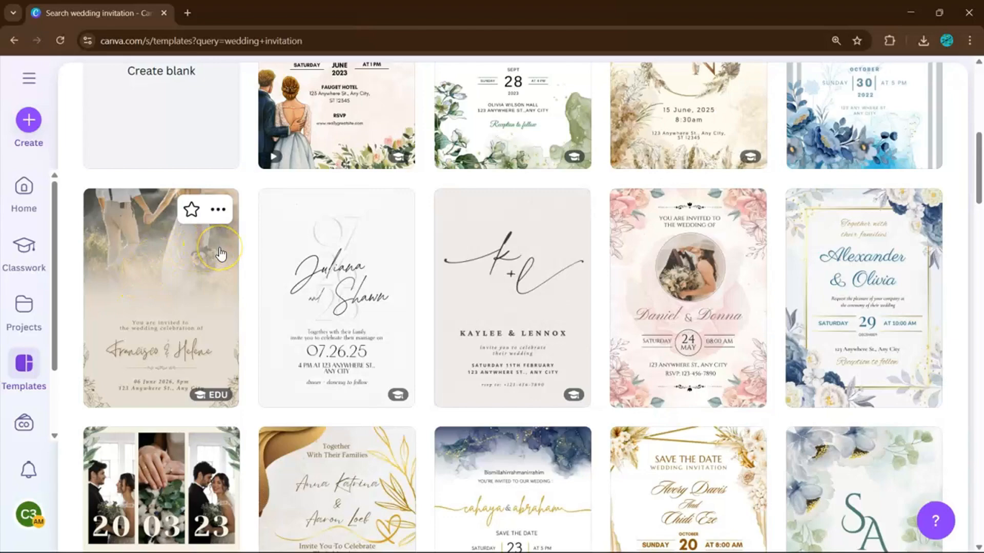
scroll(221, 254, "down", 1)
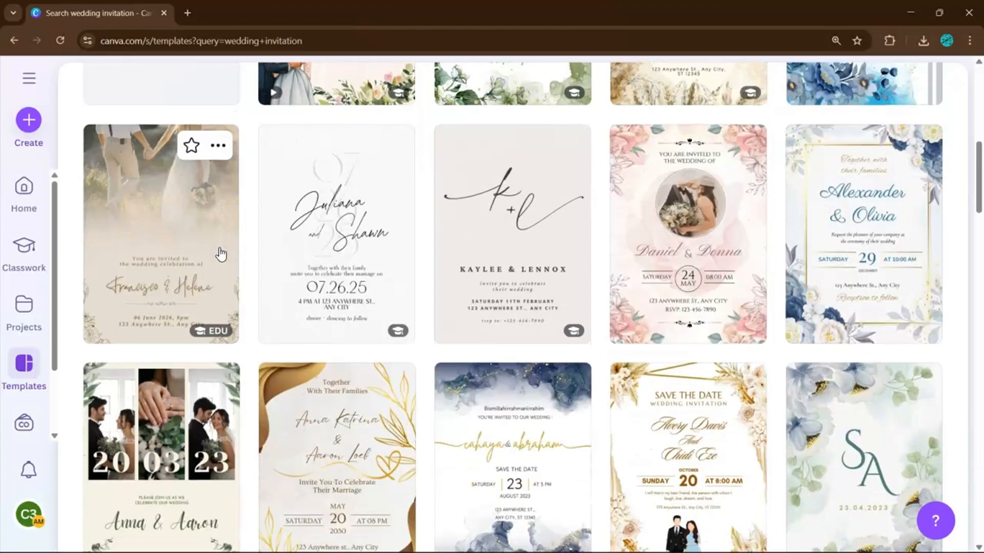
scroll(221, 255, "up", 1)
scroll(573, 271, "up", 3)
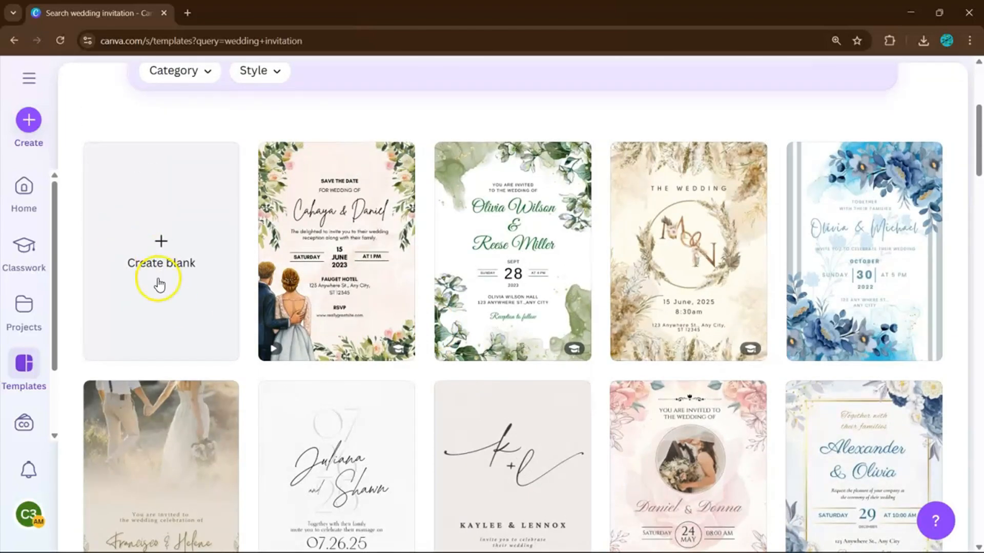
Start a blank A6 design and drop the uploaded couple photo onto it.
left_click(157, 249)
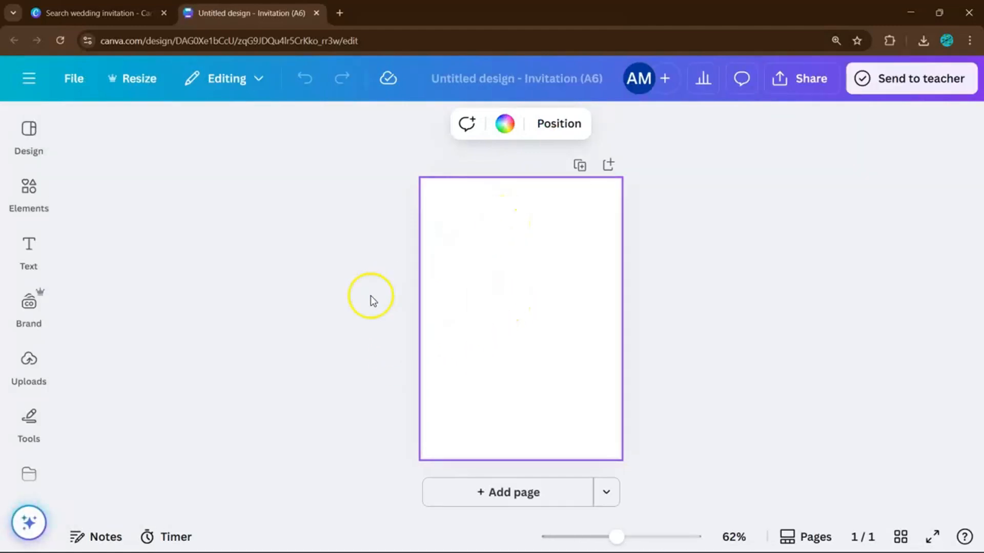
left_click(29, 361)
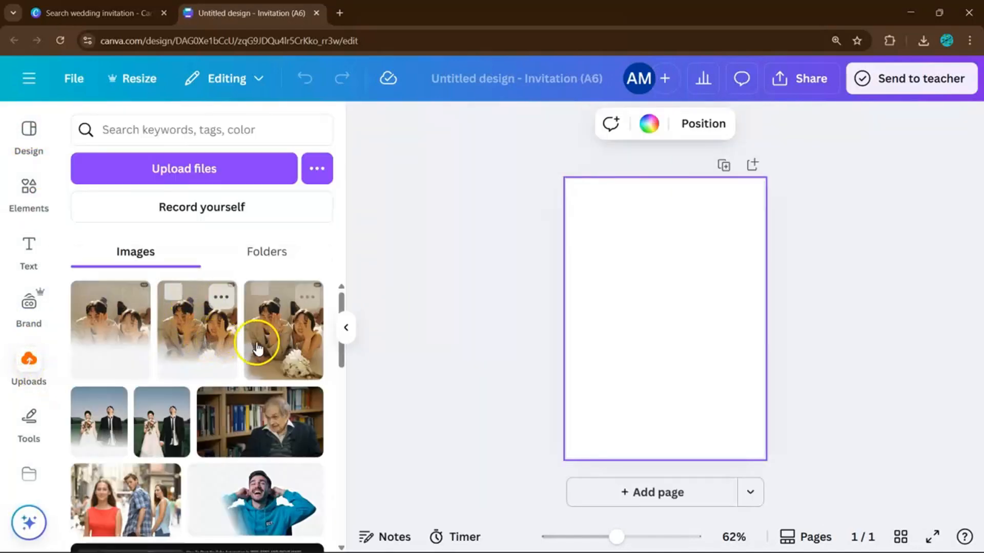
left_click_drag(258, 349, 631, 282)
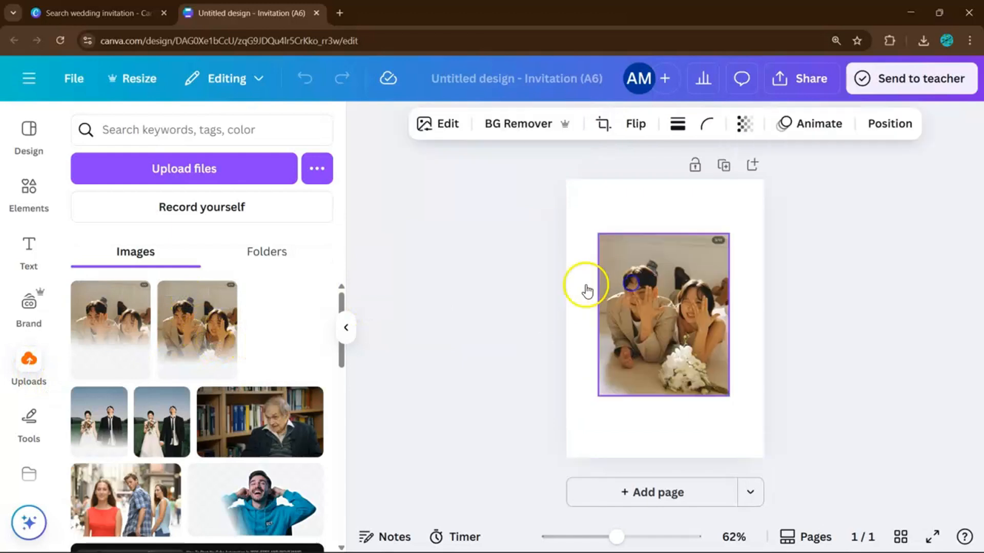
Move the couple photo to the top-left corner and stretch it to the page width.
left_click(345, 327)
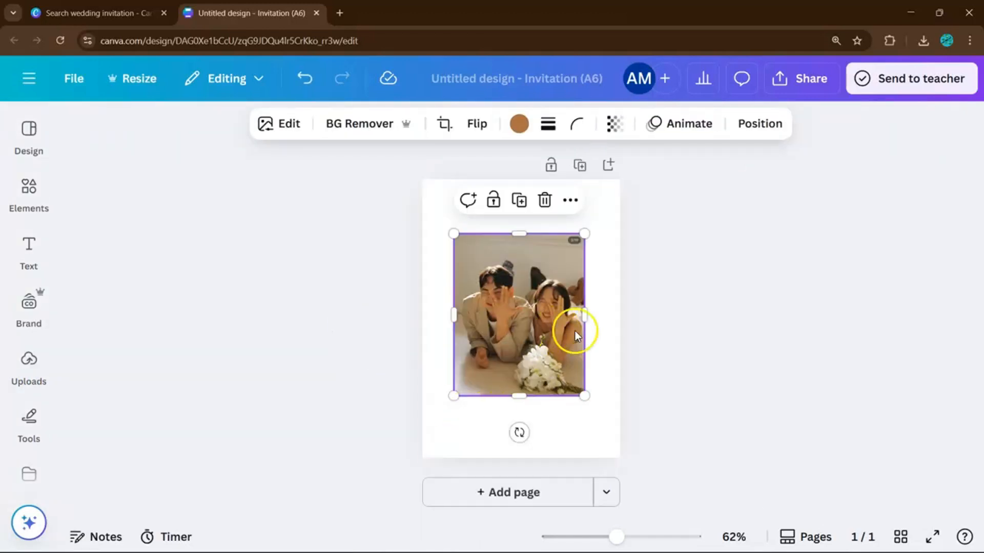
left_click(647, 344)
left_click_drag(538, 345, 501, 290)
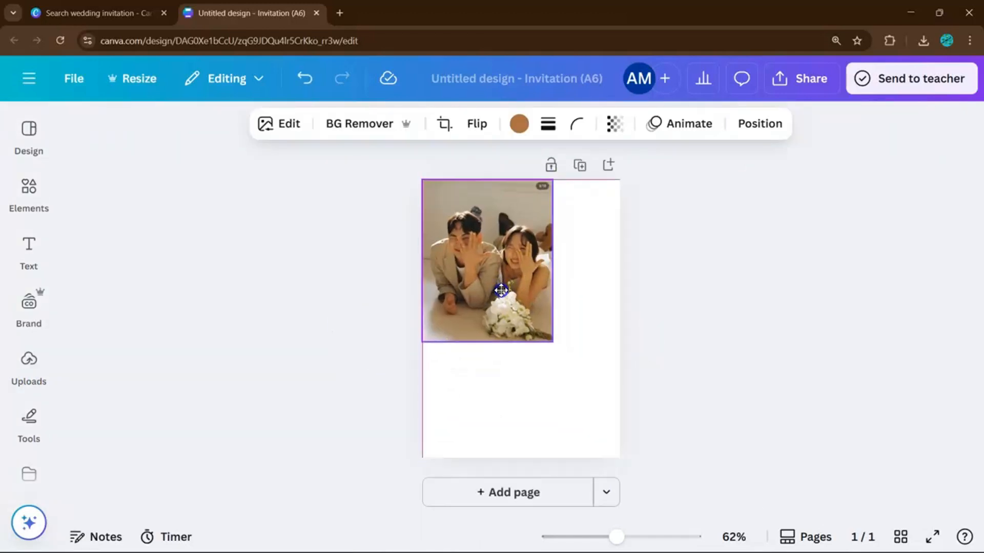
left_click_drag(551, 340, 608, 427)
Find the Image Blender app through the Apps search and apply its Linear fade to the photo.
scroll(22, 358, "down", 6)
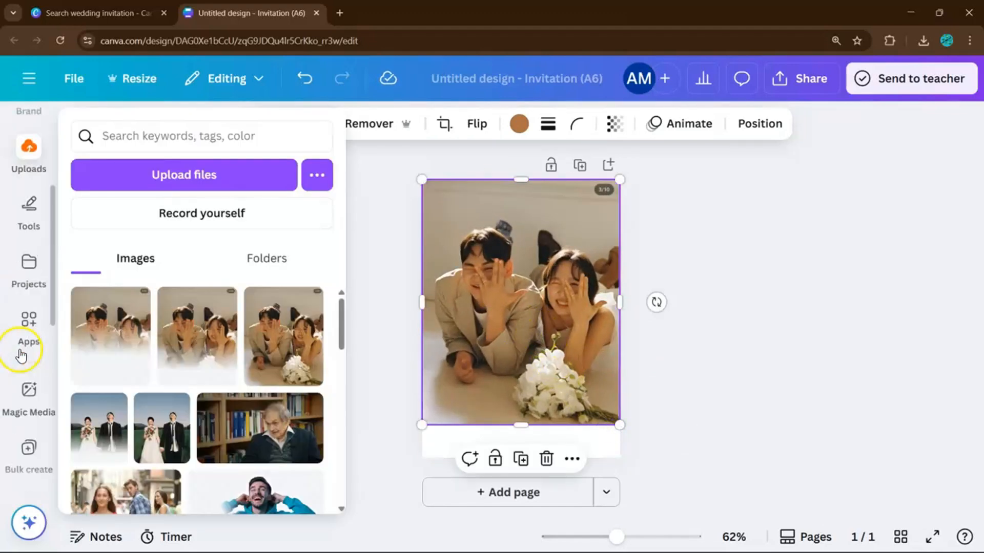
scroll(26, 378, "up", 4)
left_click(31, 255)
left_click(28, 274)
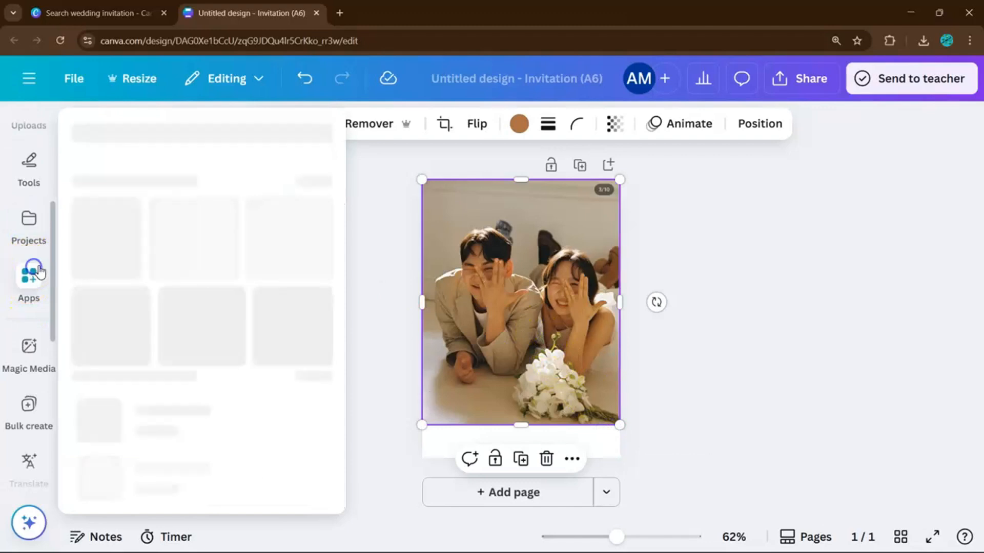
left_click(171, 128)
type("imag")
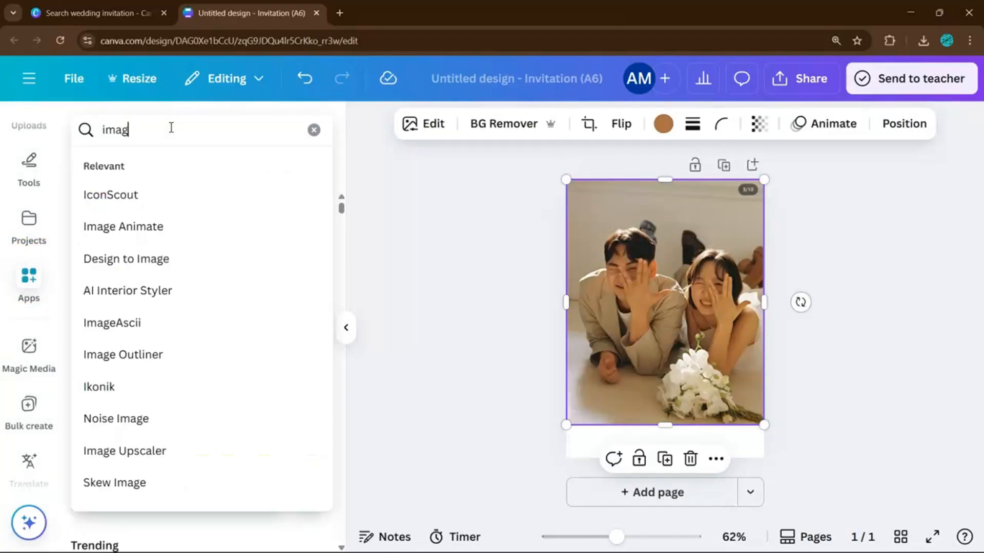
type("e blender")
key("Return")
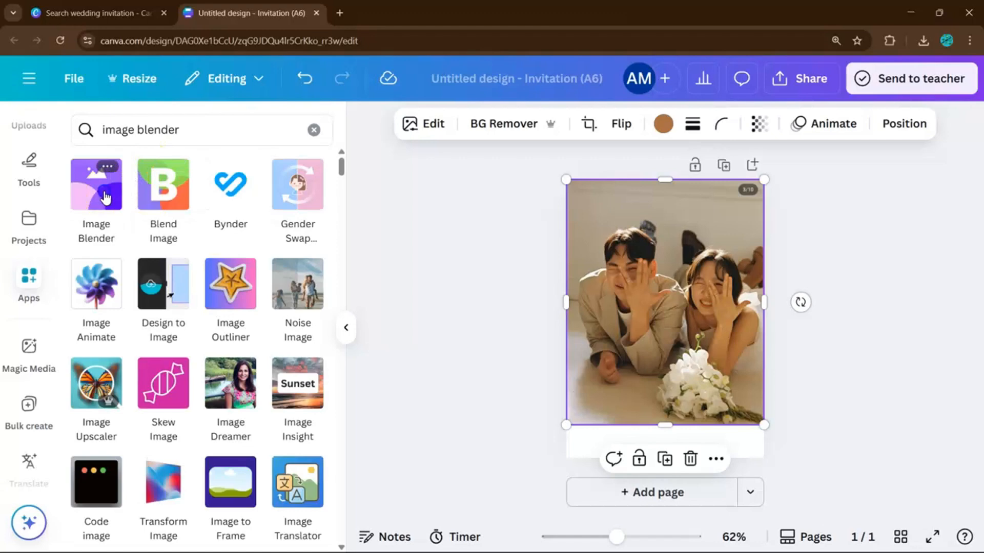
left_click(105, 197)
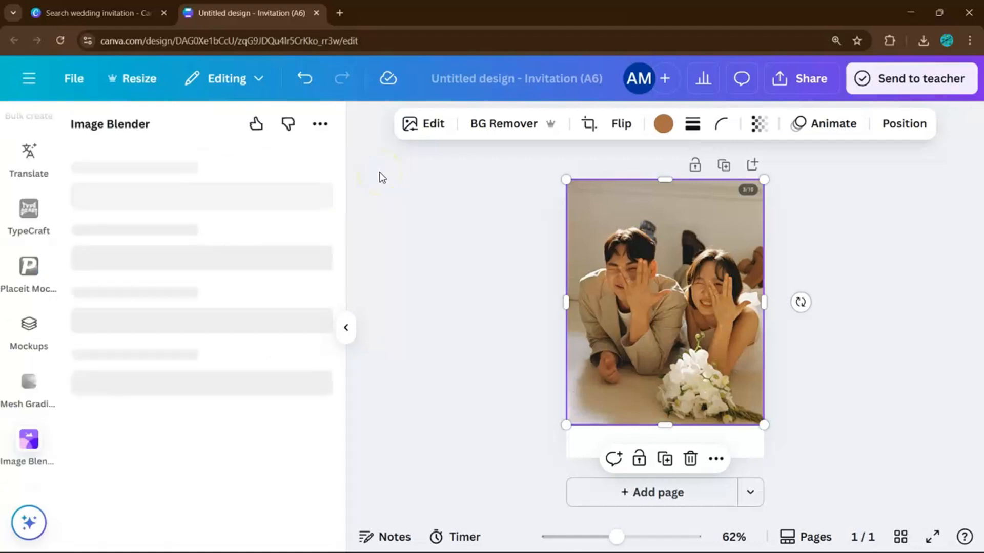
left_click(128, 251)
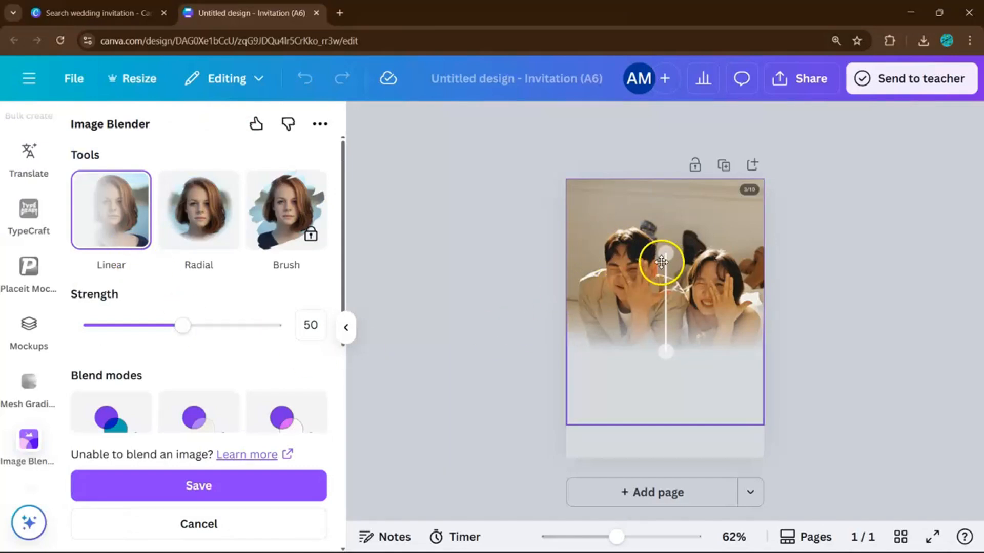
Stretch the linear fade from the photo's top edge to just below the couple.
mouse_move(666, 353)
left_mouse_down()
mouse_move(665, 365)
mouse_move(659, 356)
left_mouse_up()
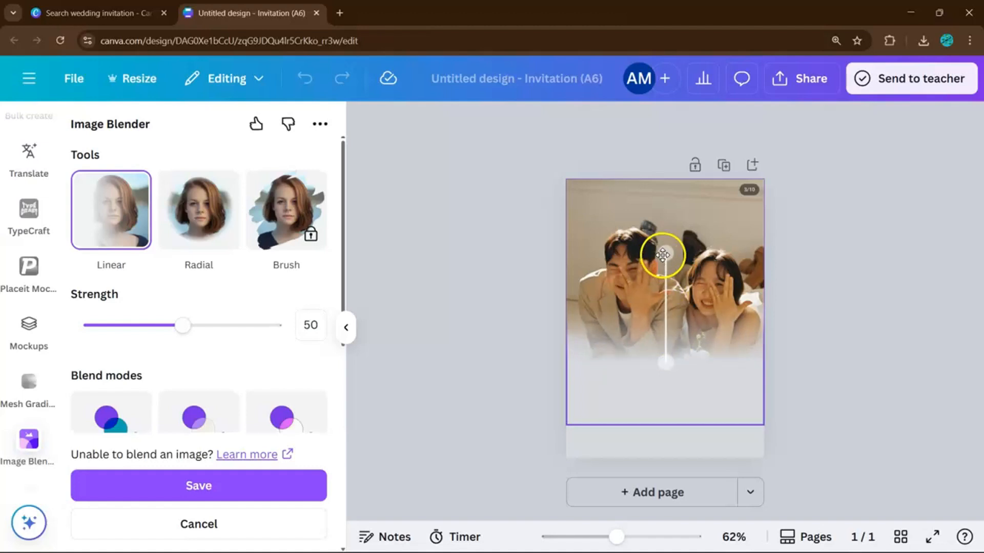
left_click_drag(662, 254, 652, 191)
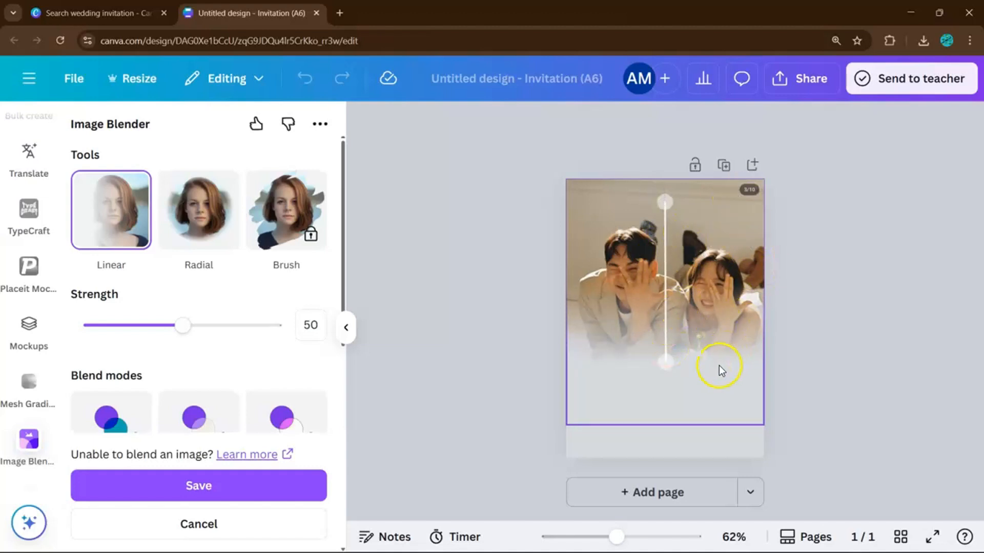
left_click_drag(670, 365, 665, 360)
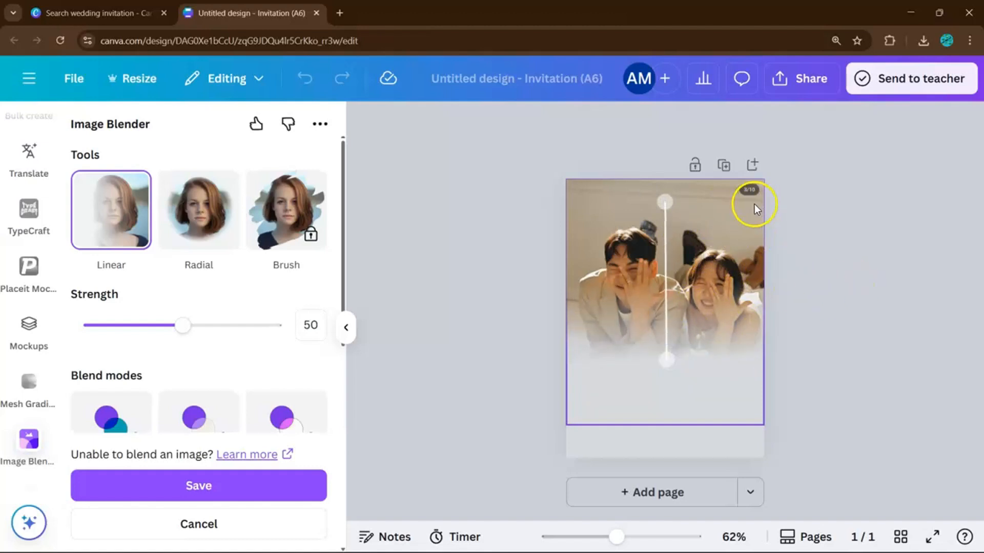
Save the Image Blender fade on the couple photo.
left_click(266, 479)
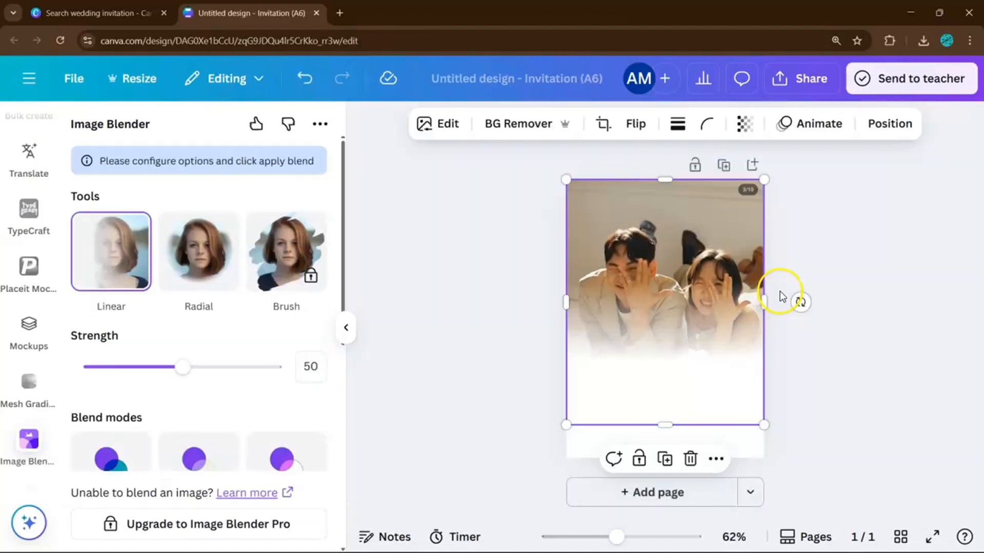
left_click(780, 296)
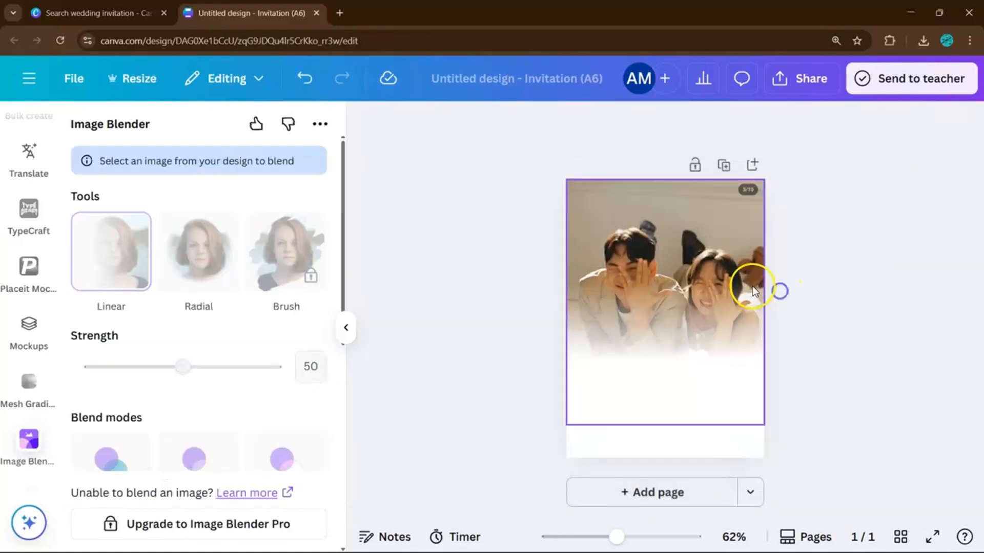
double_click(732, 285)
left_click(813, 361)
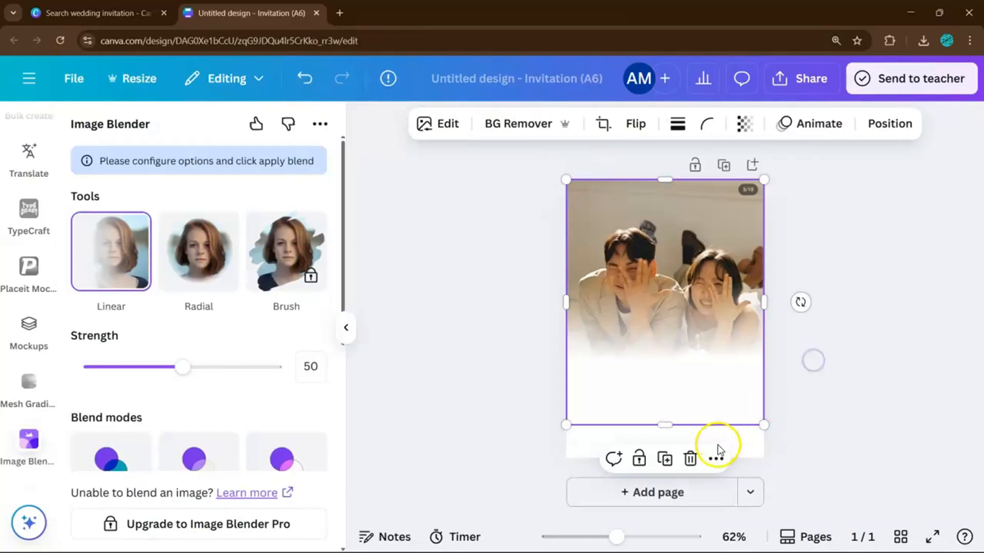
Fill the page background with the lighter tan colour sampled from the photo.
left_click(724, 418)
left_click(606, 138)
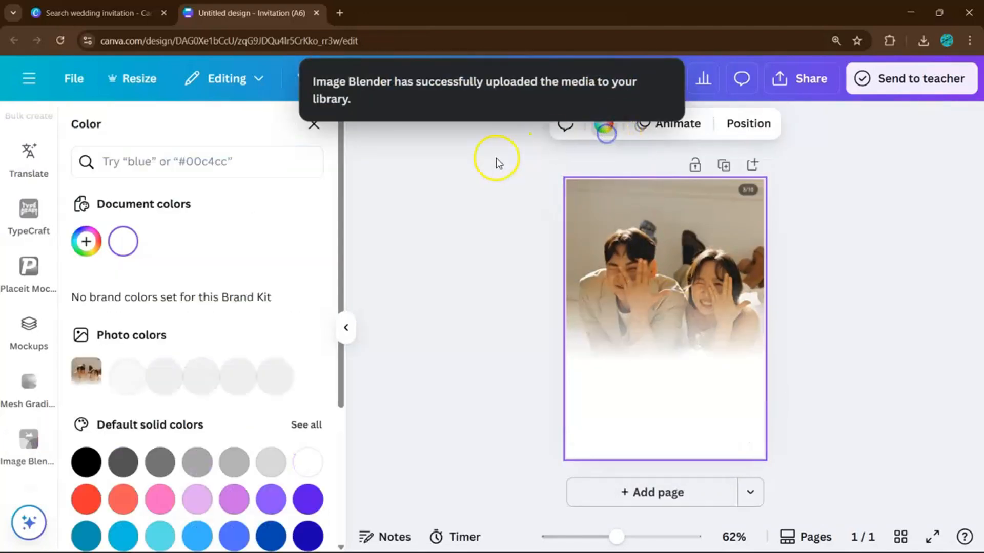
scroll(204, 328, "down", 2)
left_click(161, 310)
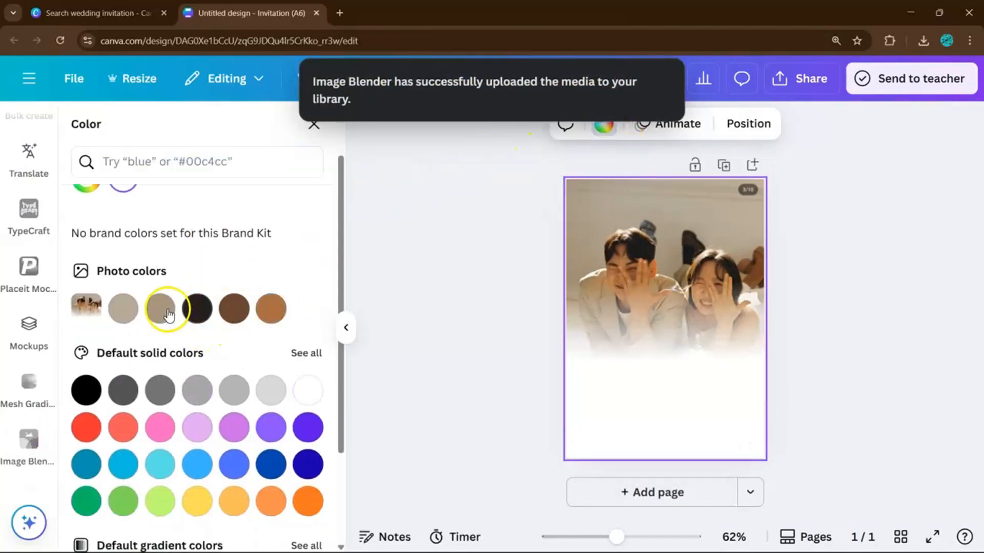
left_click(131, 310)
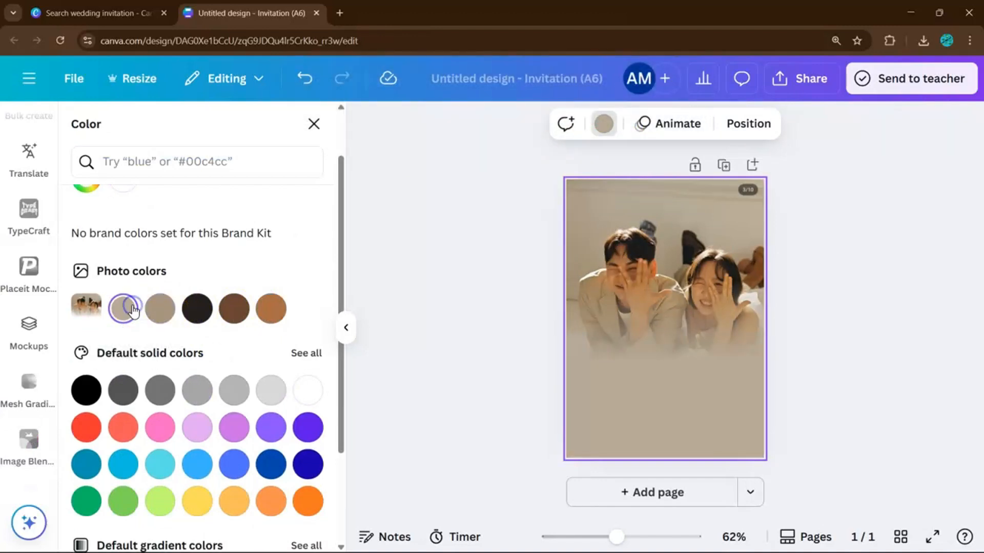
Move the couple photo up to the top of the page.
left_click(759, 251)
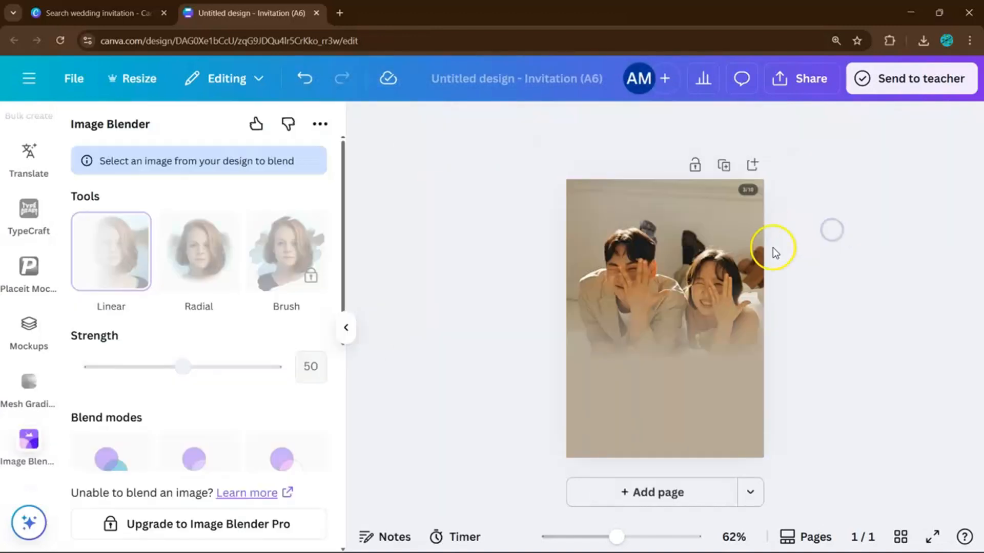
left_click_drag(722, 291, 719, 260)
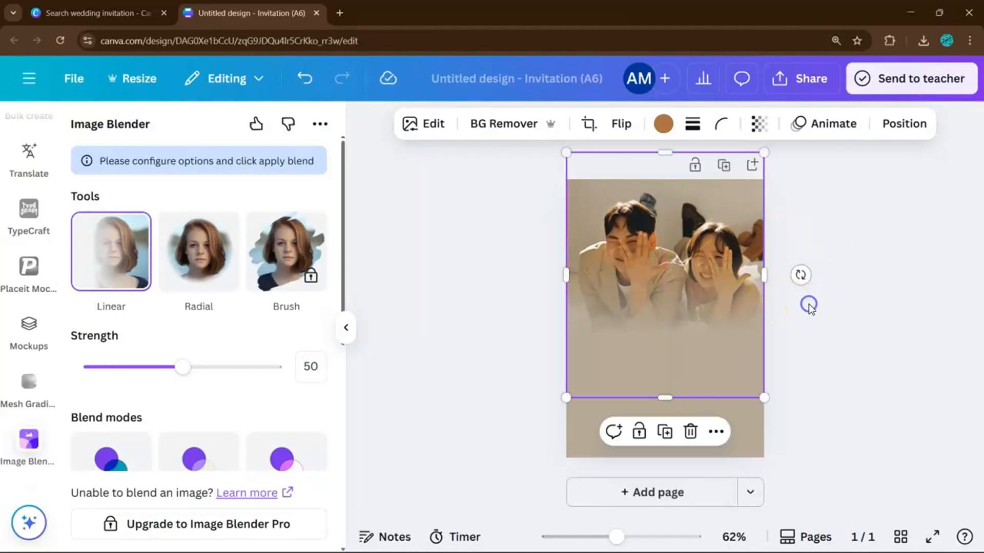
left_click(809, 306)
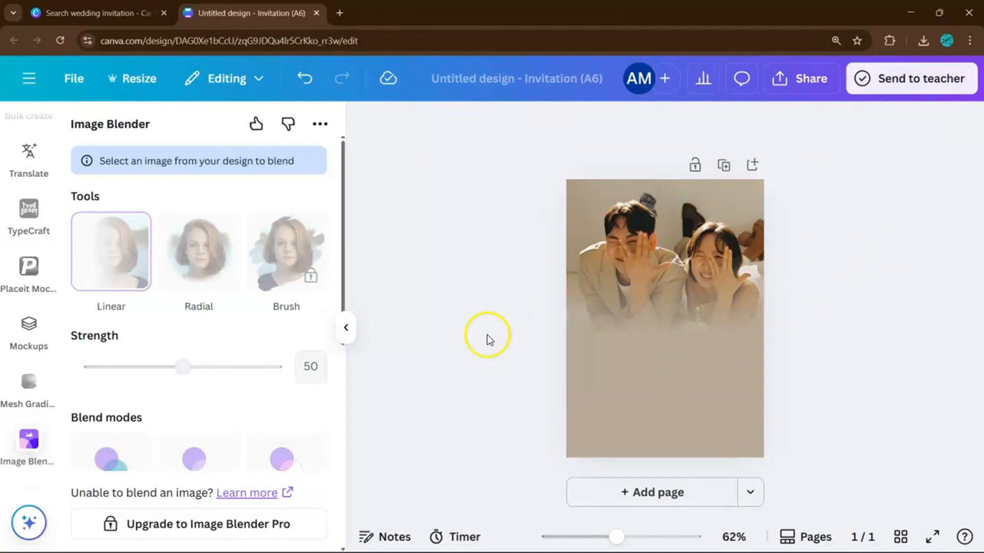
scroll(36, 277, "up", 10)
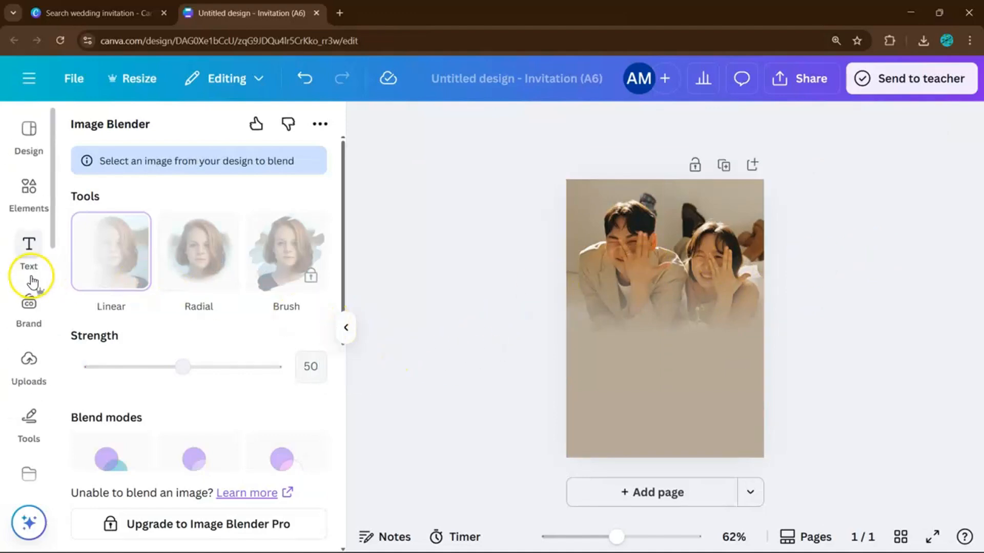
Add an 'Add a heading' text box and place it below the couple photo.
left_click(30, 248)
left_click(156, 294)
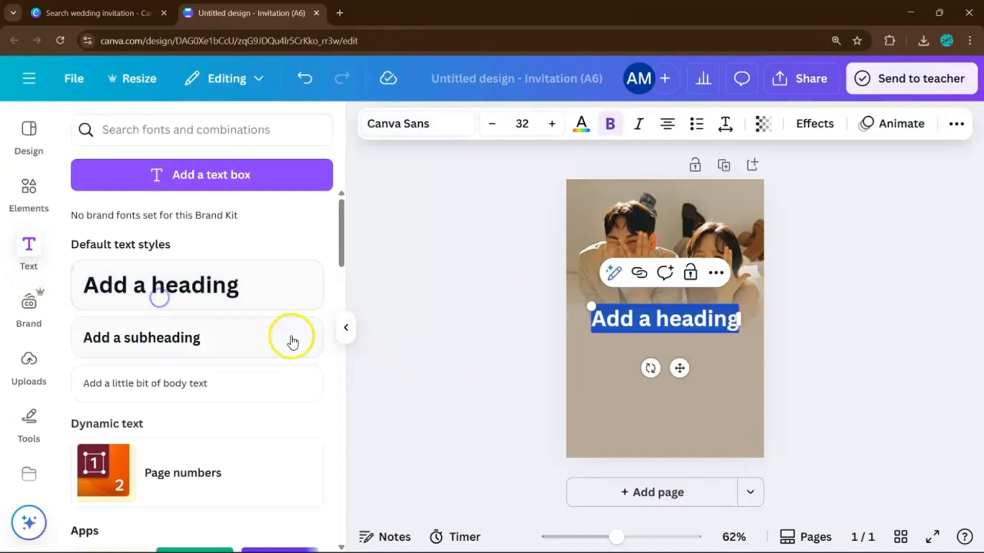
left_click_drag(683, 321, 688, 360)
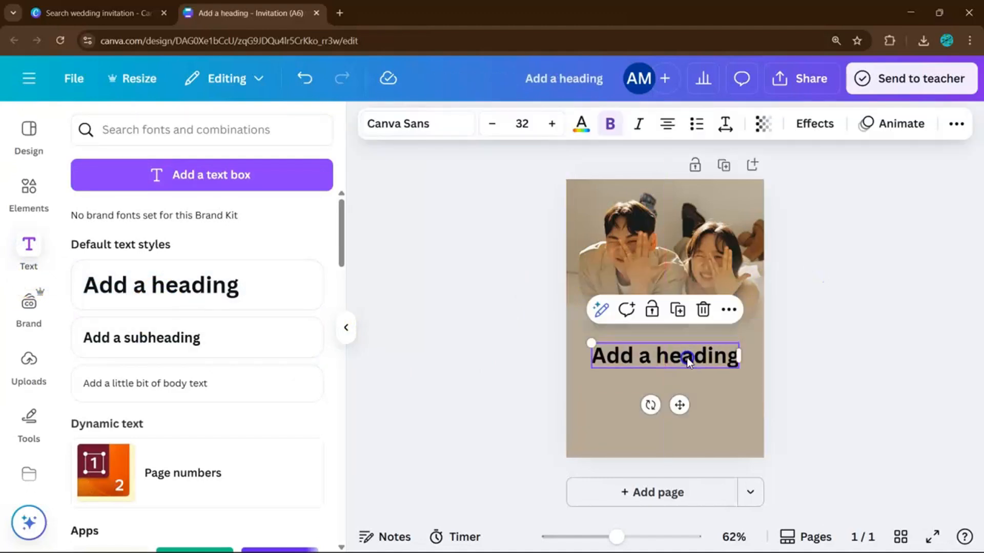
left_click(782, 332)
left_click(702, 352)
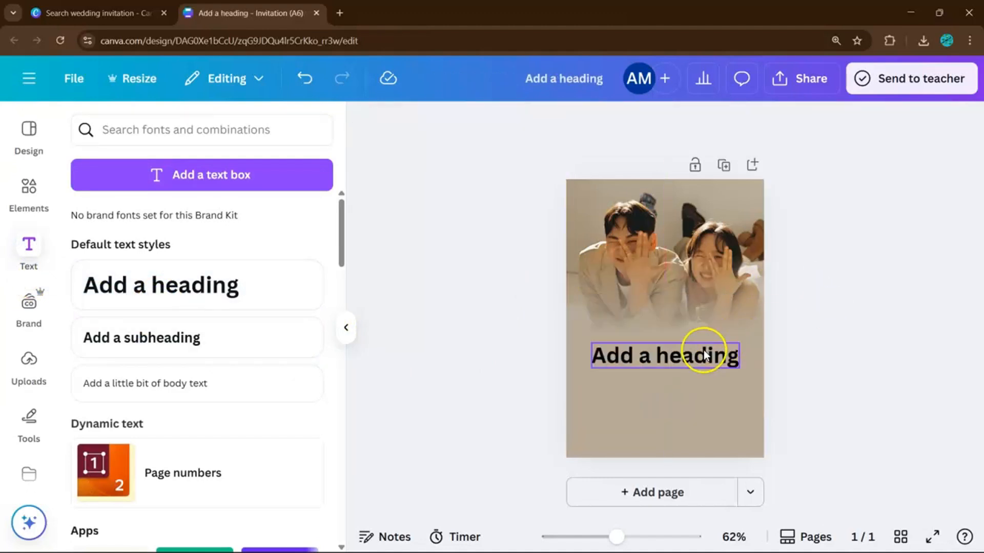
Set the heading in the Themysion script font from Recently used.
left_click(418, 124)
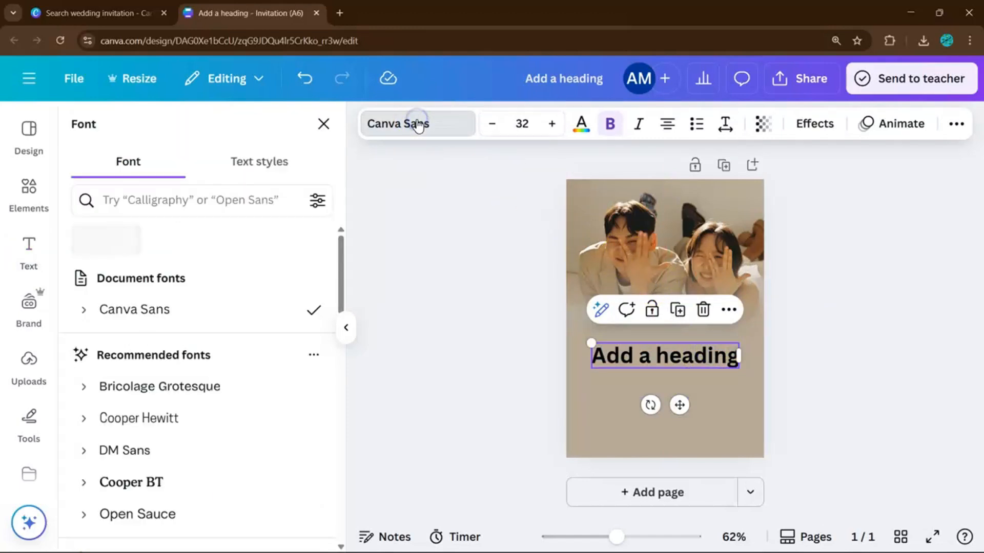
scroll(209, 331, "down", 8)
scroll(205, 332, "down", 3)
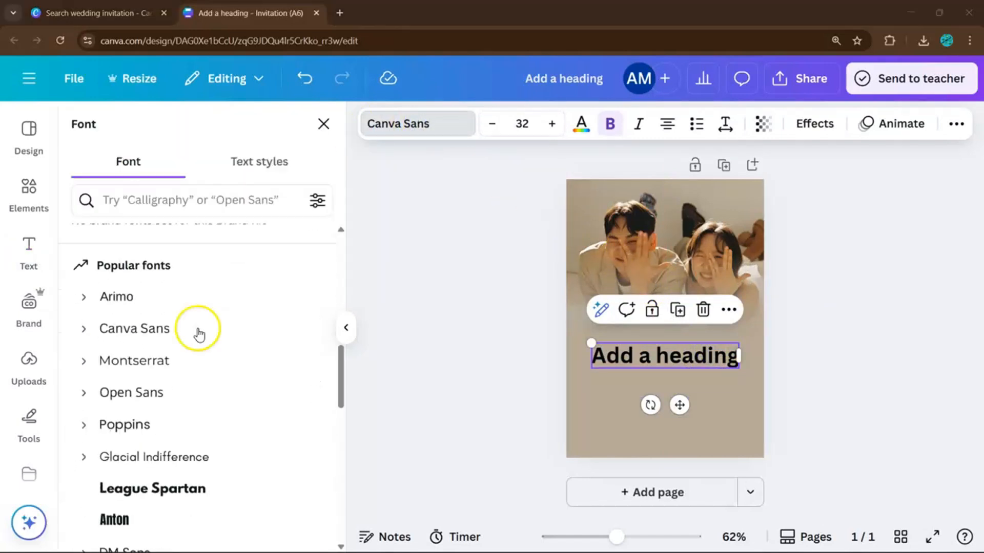
scroll(264, 374, "down", 4)
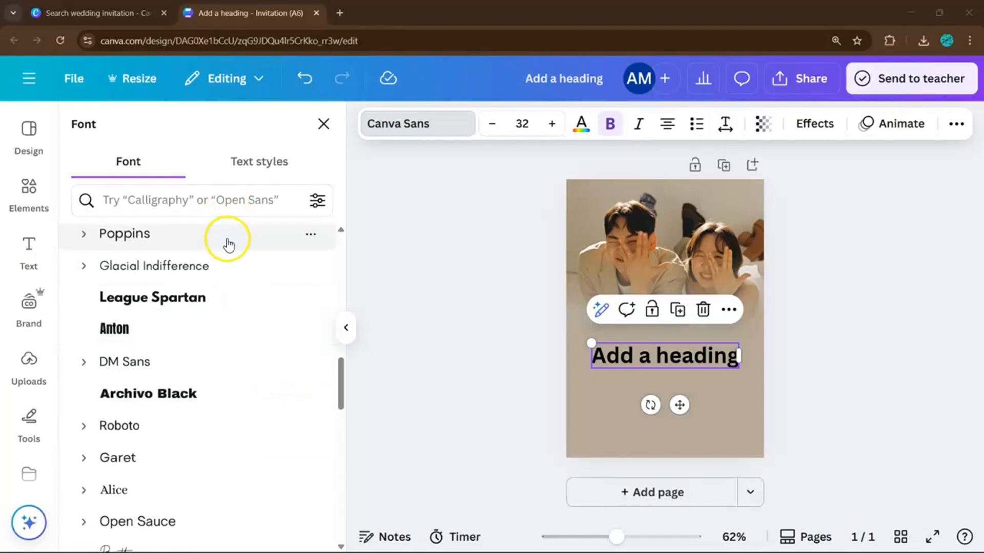
scroll(231, 287, "up", 8)
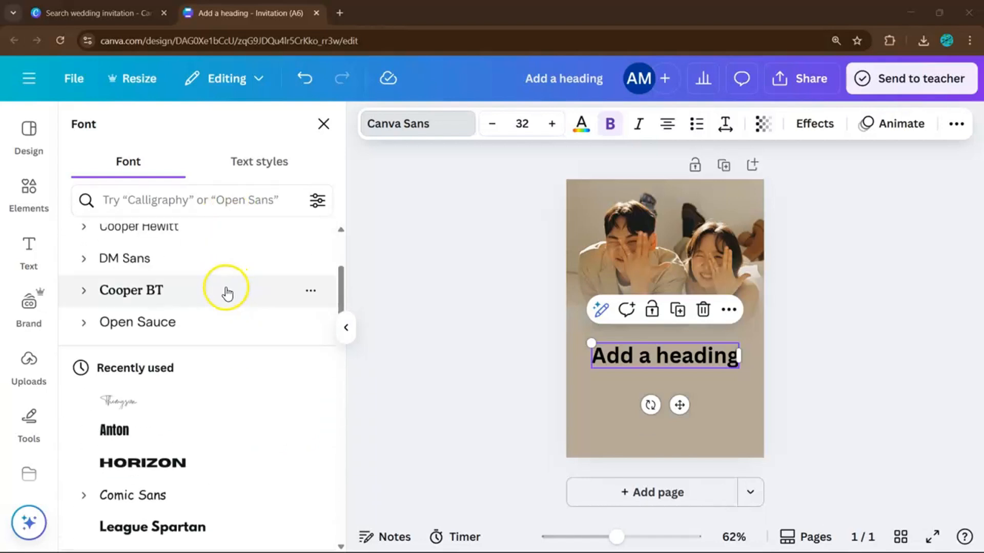
left_click(174, 410)
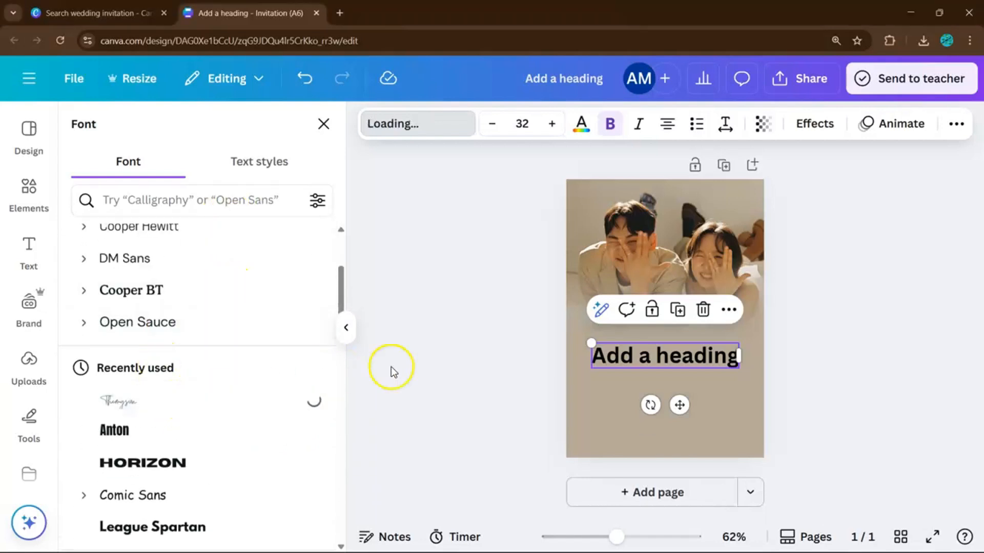
Add a subheading, widen it to two lines and centre it under the heading.
left_click(25, 245)
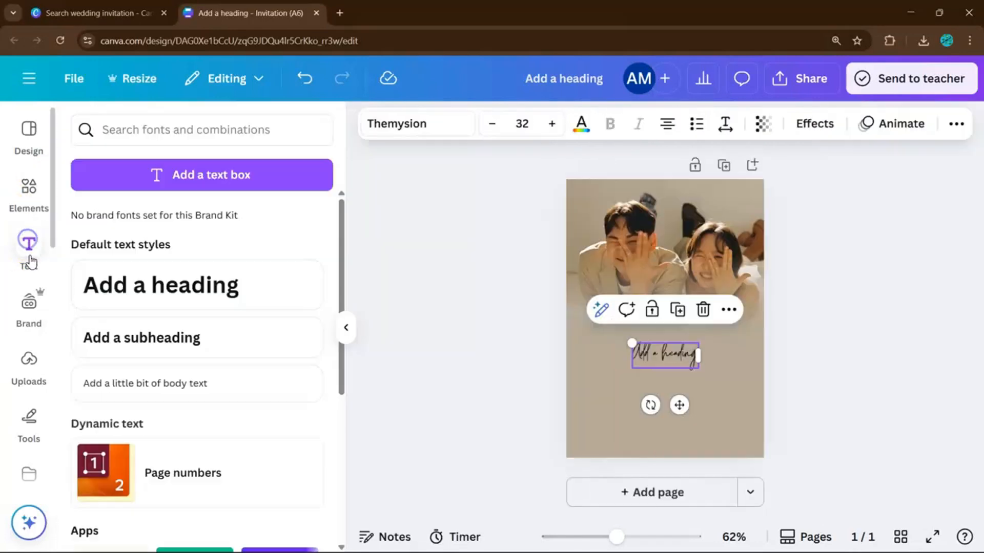
left_click(198, 358)
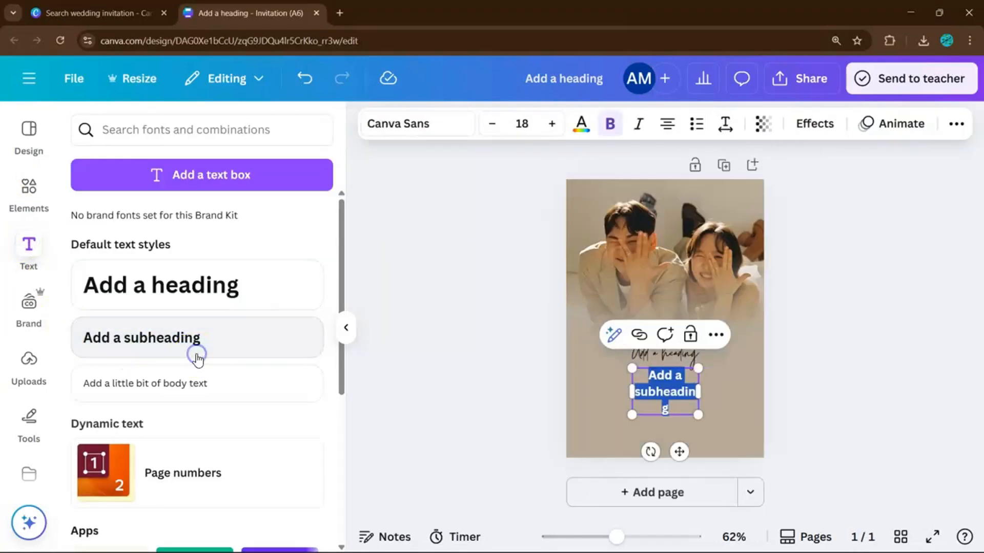
left_click(810, 380)
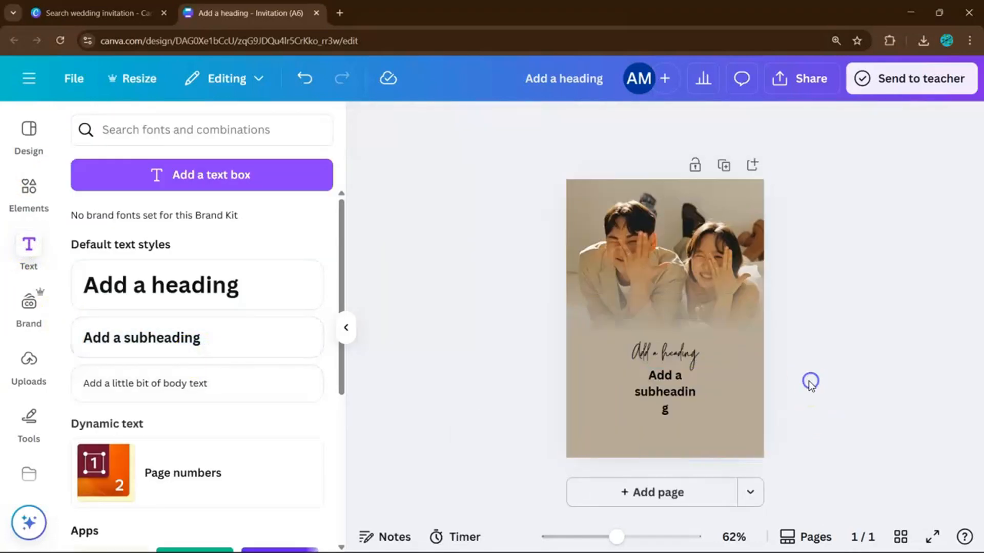
left_click(644, 406)
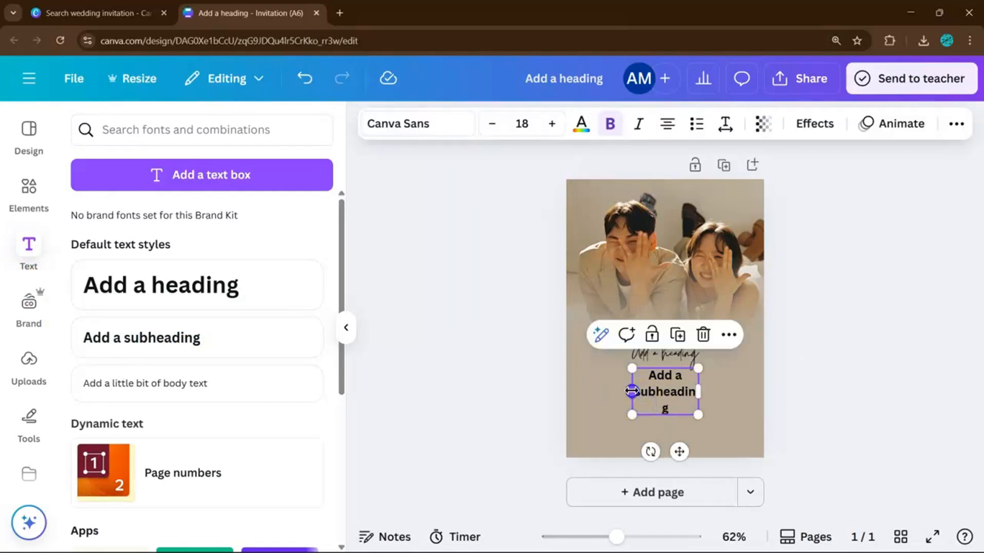
left_click_drag(632, 392, 595, 390)
left_click(671, 384)
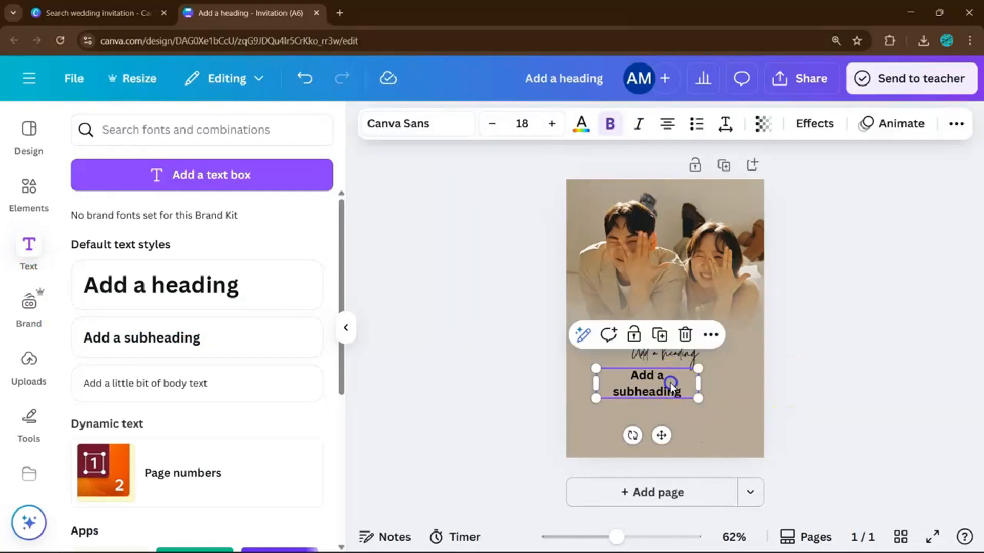
left_click_drag(671, 383, 689, 389)
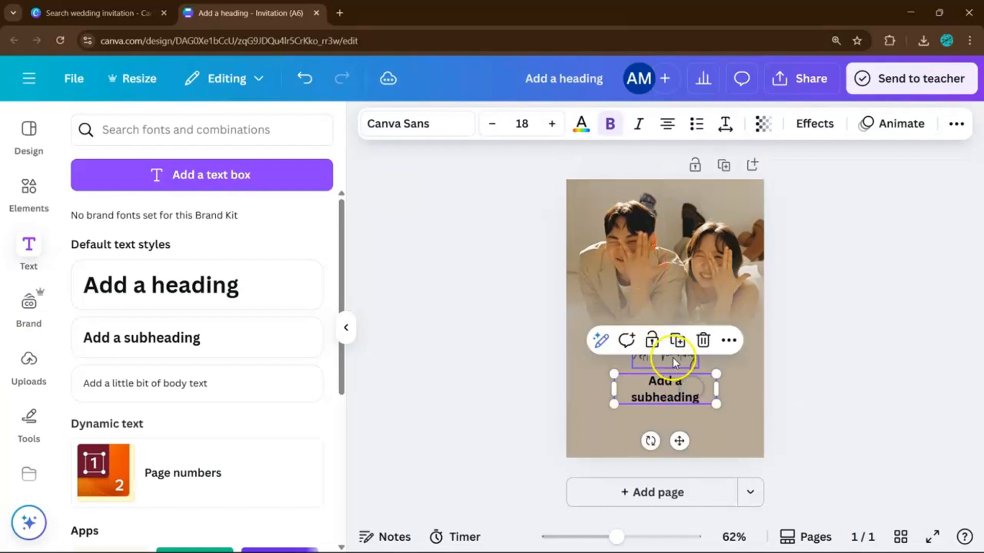
Colour both the heading and subheading the dark brown photo swatch.
left_click(658, 354, "shift")
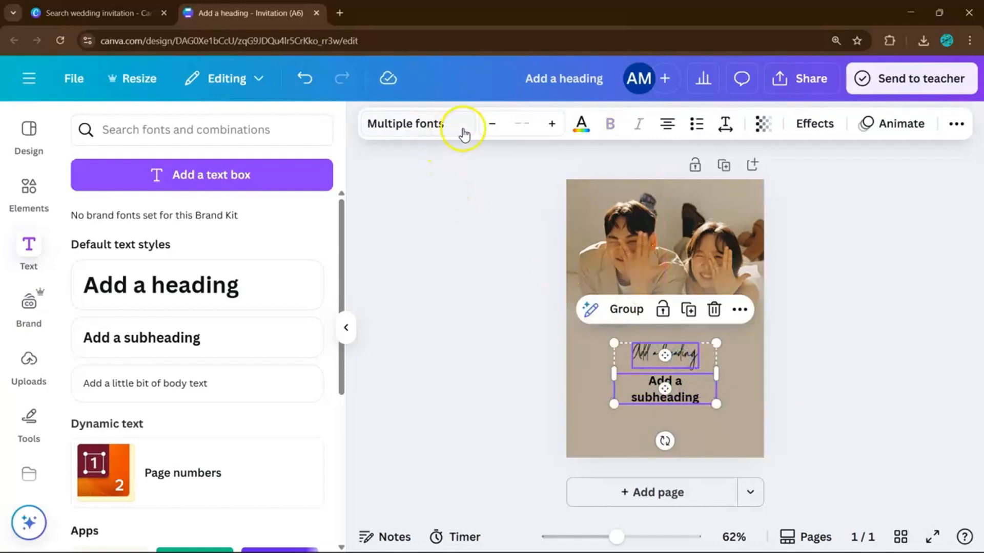
left_click(574, 118)
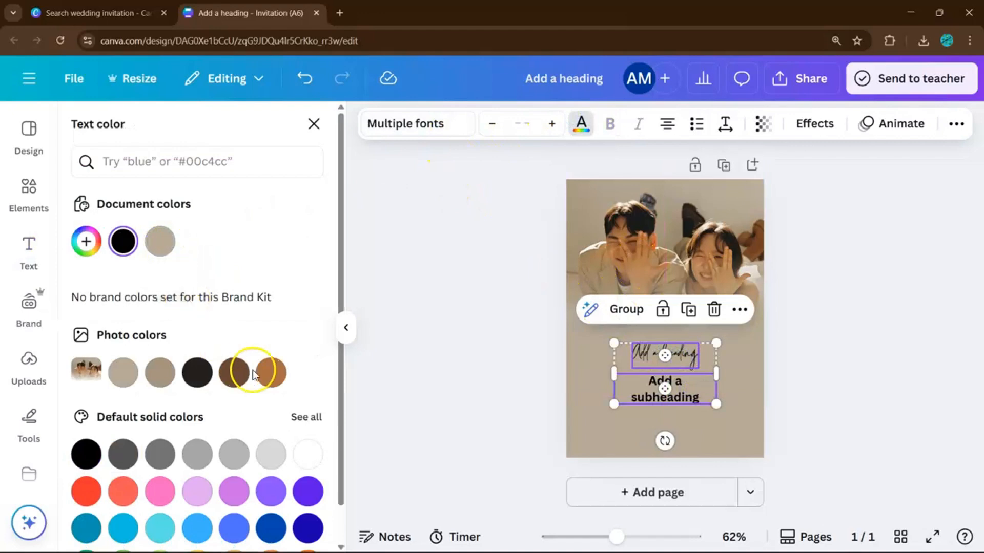
left_click(270, 372)
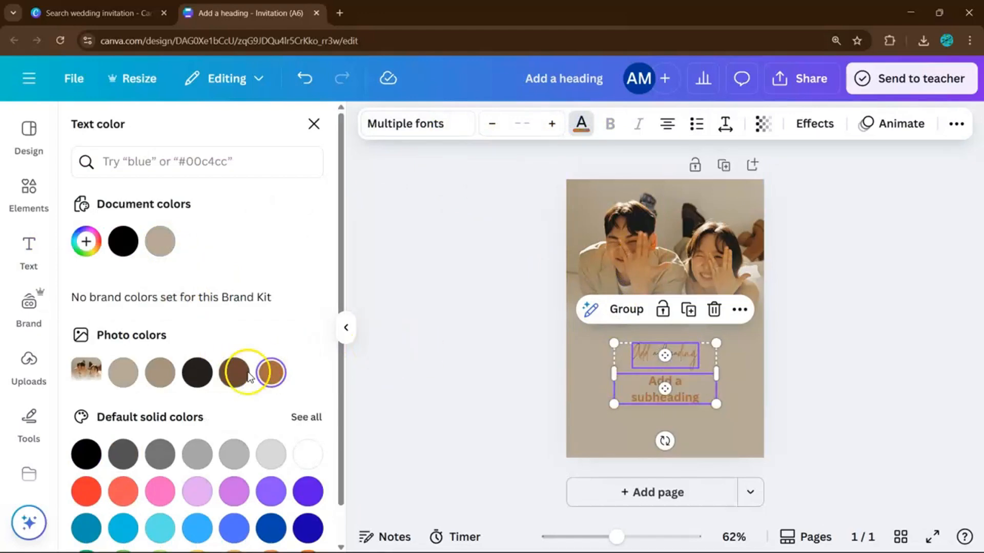
left_click(248, 375)
left_click(489, 320)
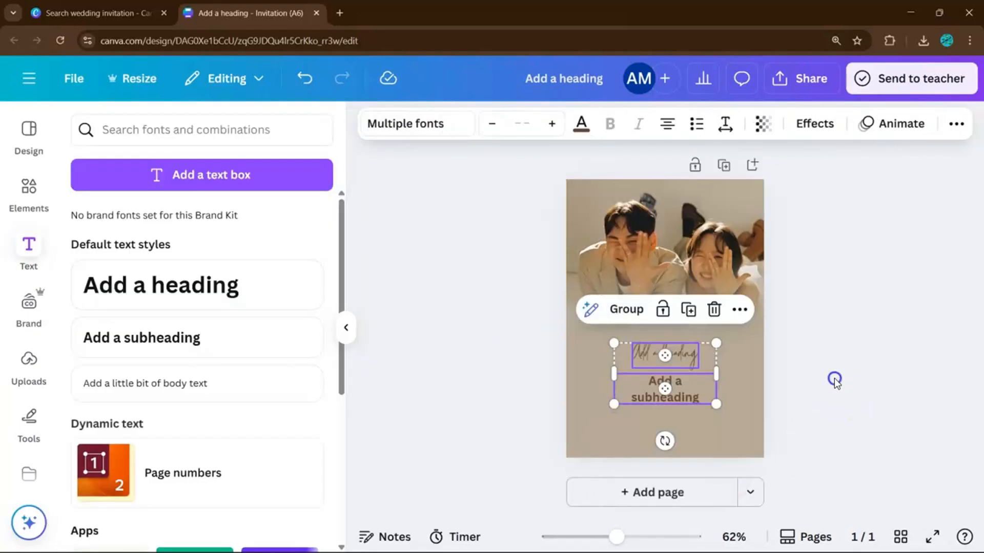
left_click(834, 380)
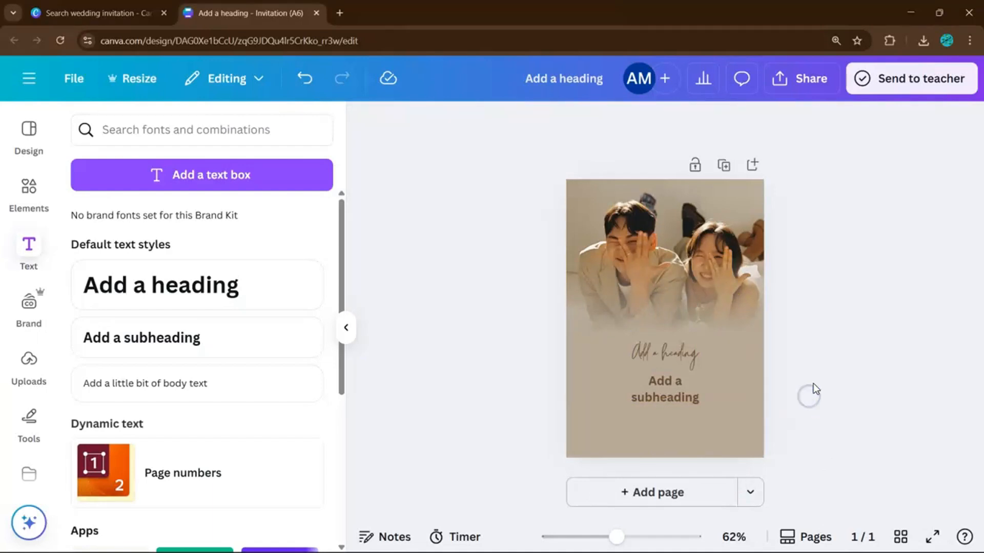
Replace the placeholder heading with the names 'Eddie and Yannie'.
left_click(344, 328)
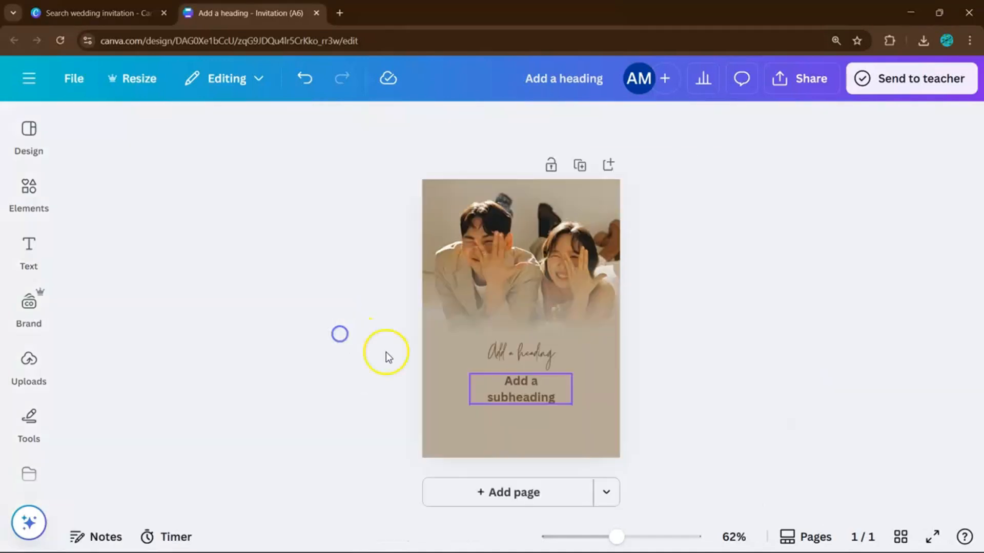
scroll(760, 380, "up", 4)
left_click(523, 310)
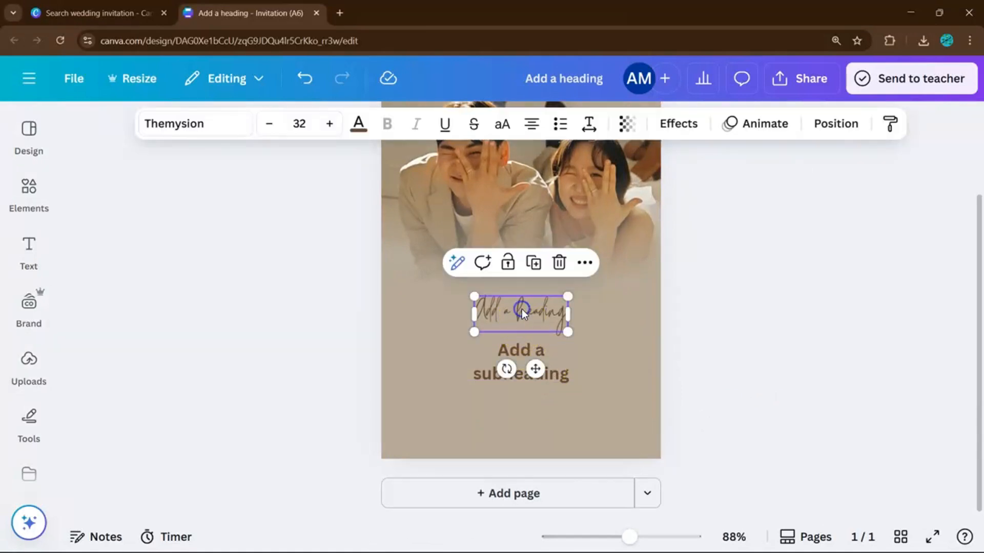
left_click(524, 310)
key("BackSpace")
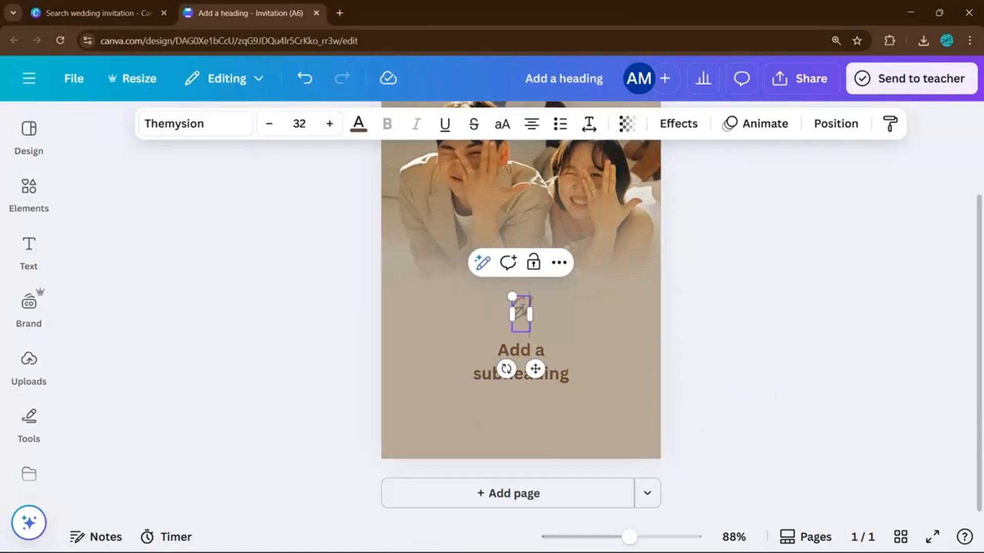
type("Eddie and")
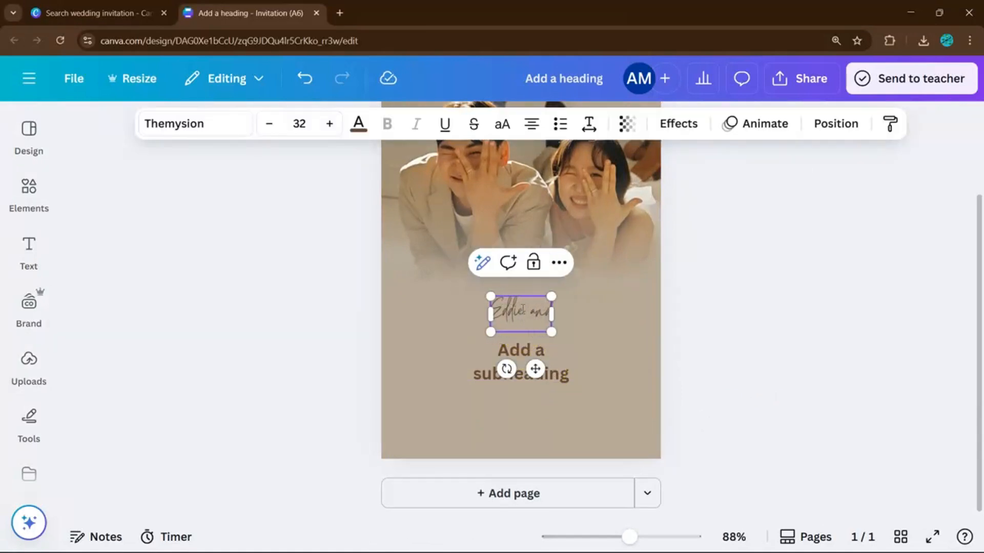
type(" Yannie")
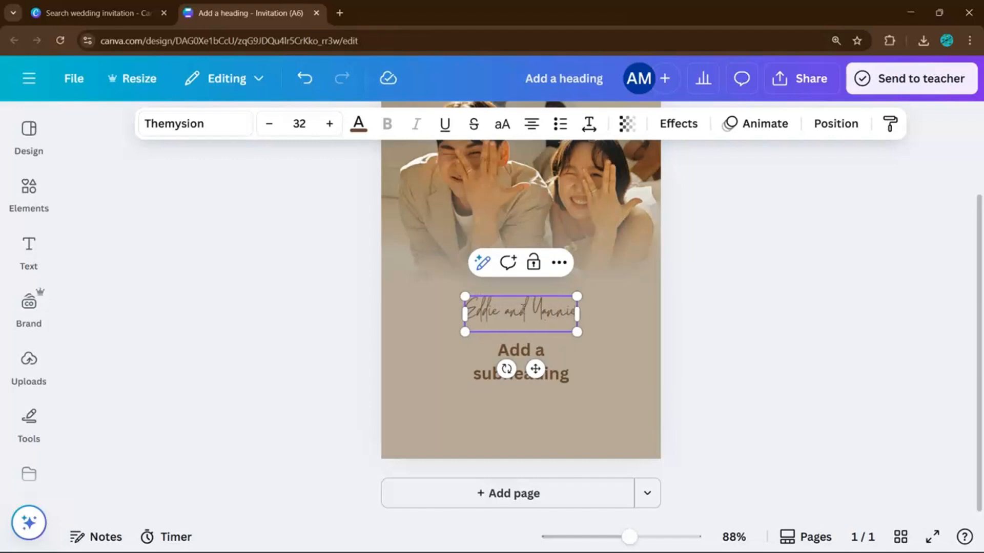
Enlarge the names heading to about size 45 and shift it slightly lower.
left_click(744, 361)
left_click(545, 312)
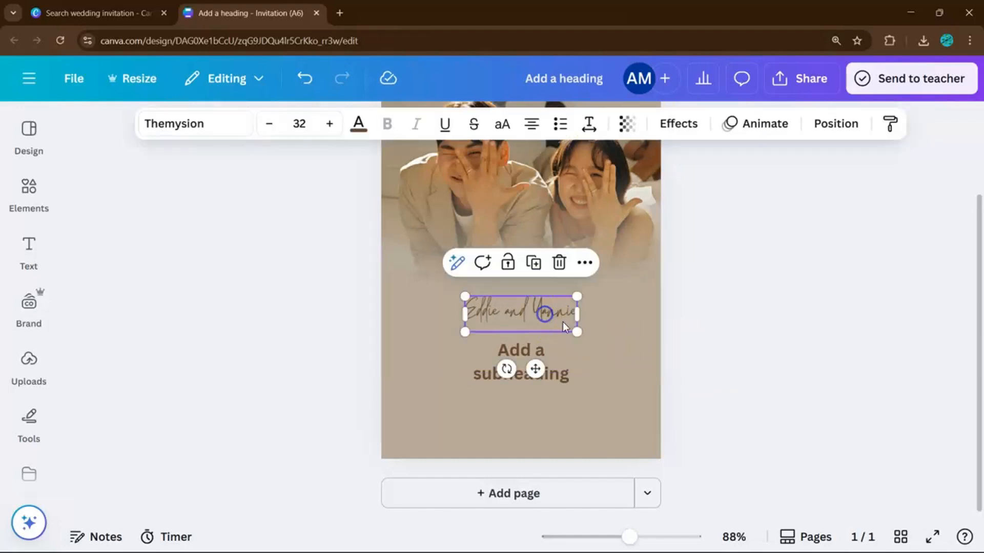
left_click_drag(577, 332, 556, 410)
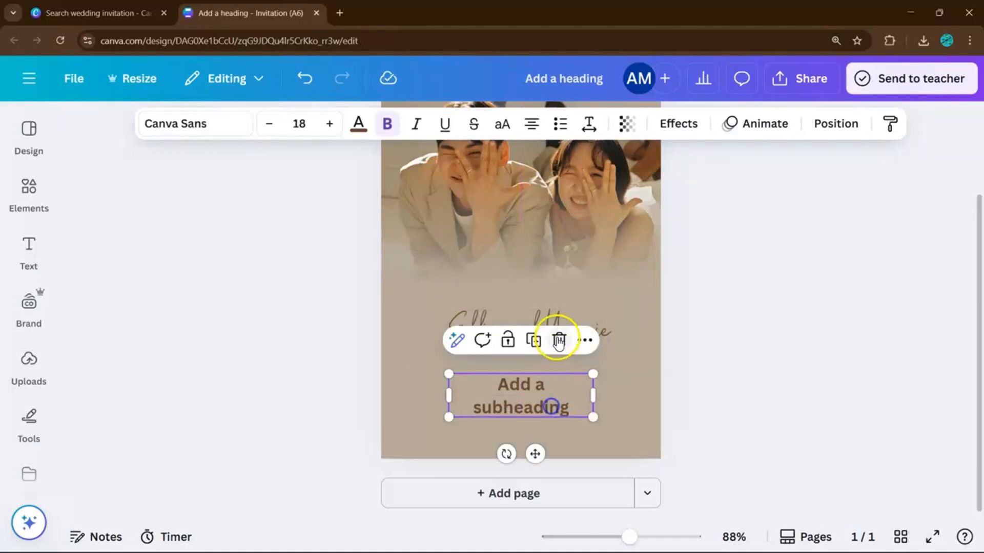
left_click(598, 319)
left_click_drag(593, 322, 593, 329)
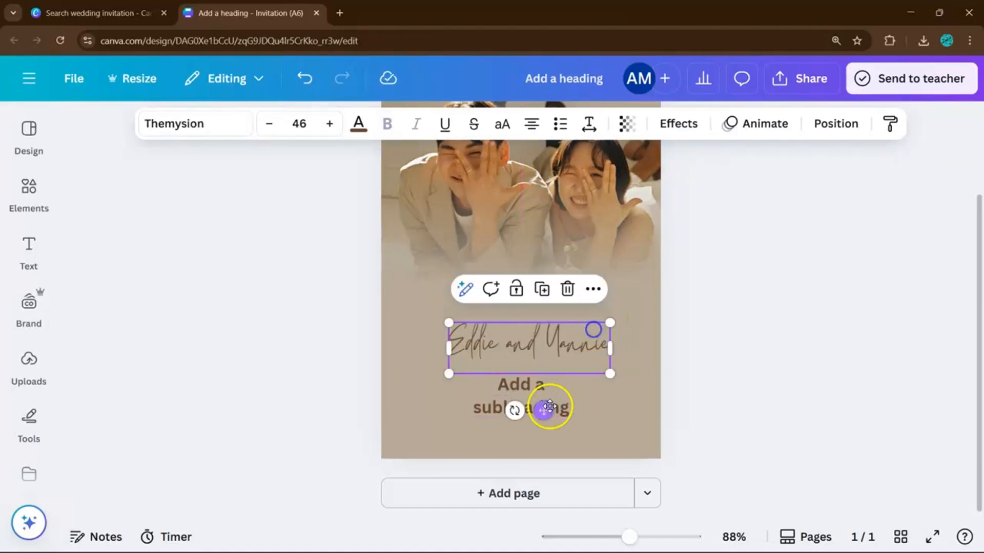
Move the subheading above the names and begin editing its text.
left_click(554, 405)
left_click_drag(564, 388, 565, 285)
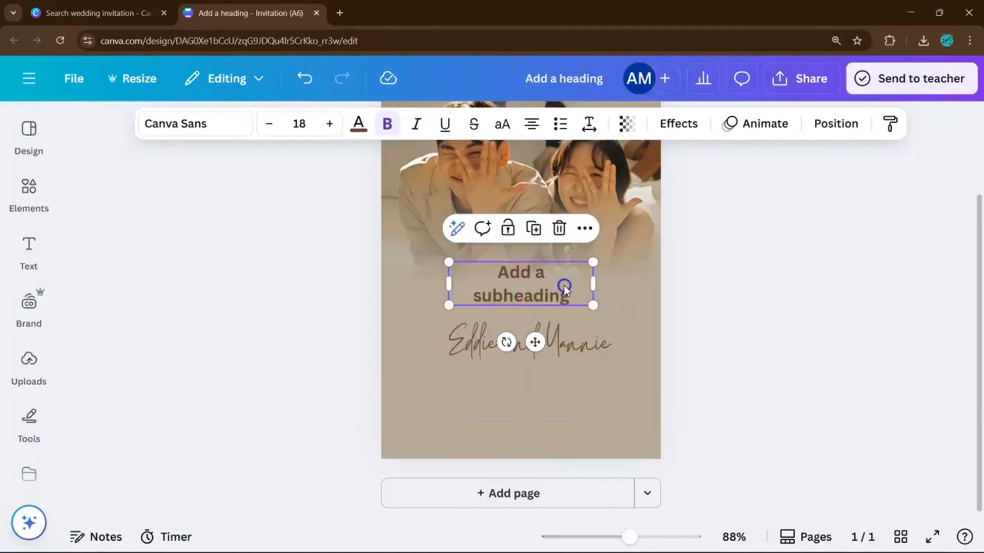
double_click(564, 285)
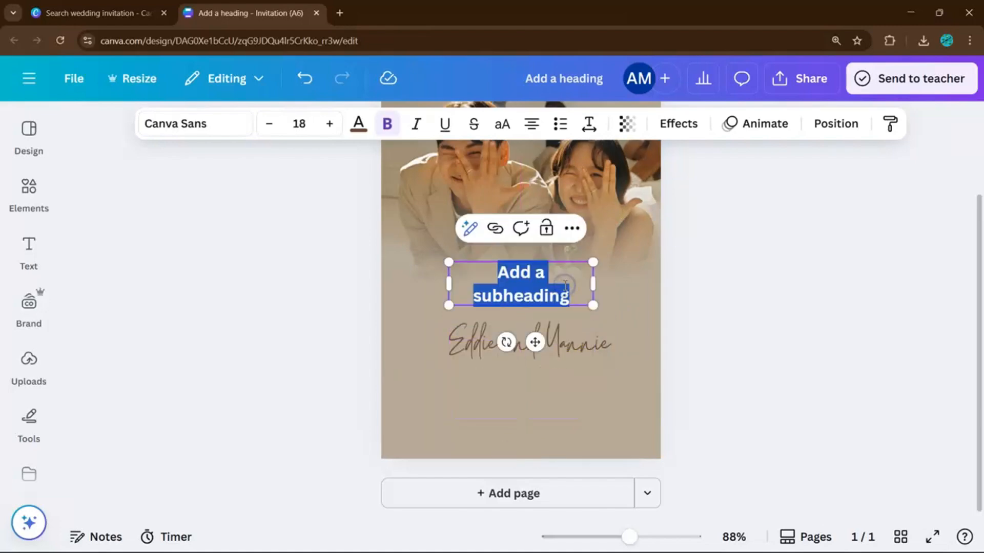
left_click(53, 11)
scroll(298, 229, "up", 5)
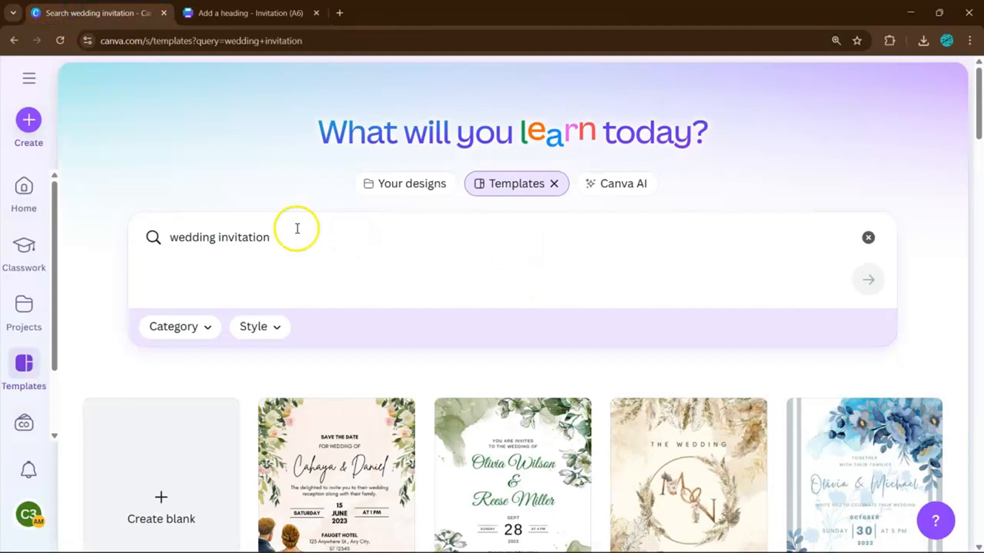
left_click(408, 199)
scroll(445, 292, "down", 3)
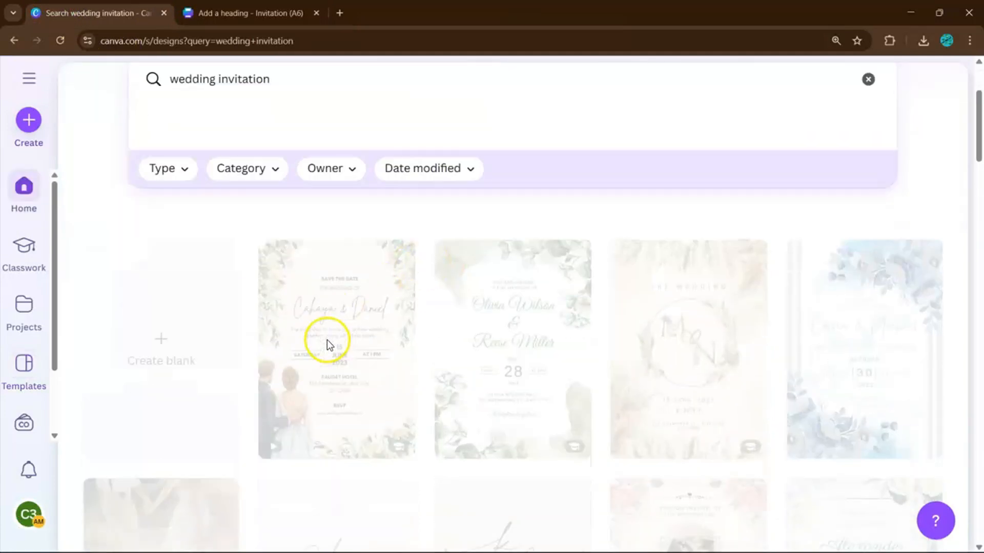
scroll(327, 344, "down", 2)
scroll(331, 328, "down", 2)
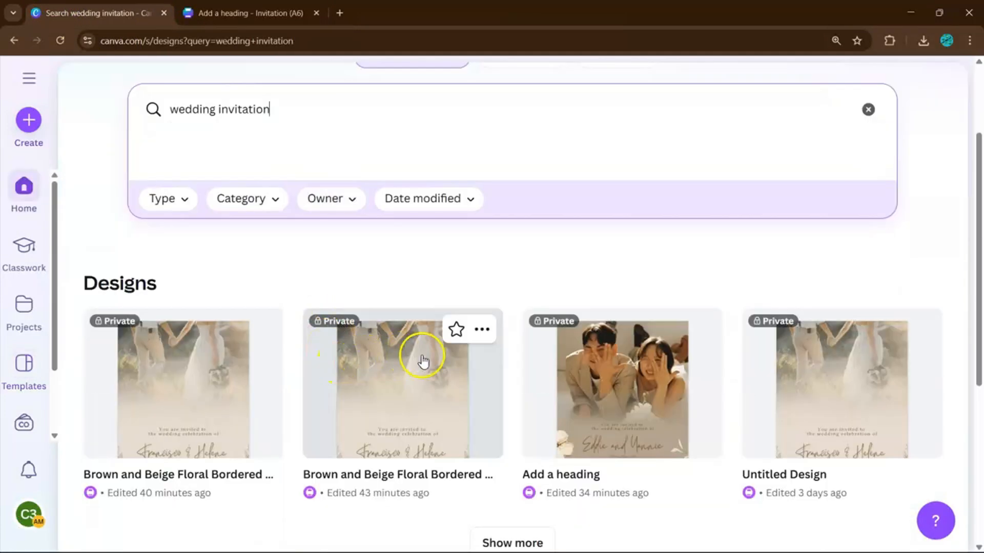
scroll(423, 361, "down", 1)
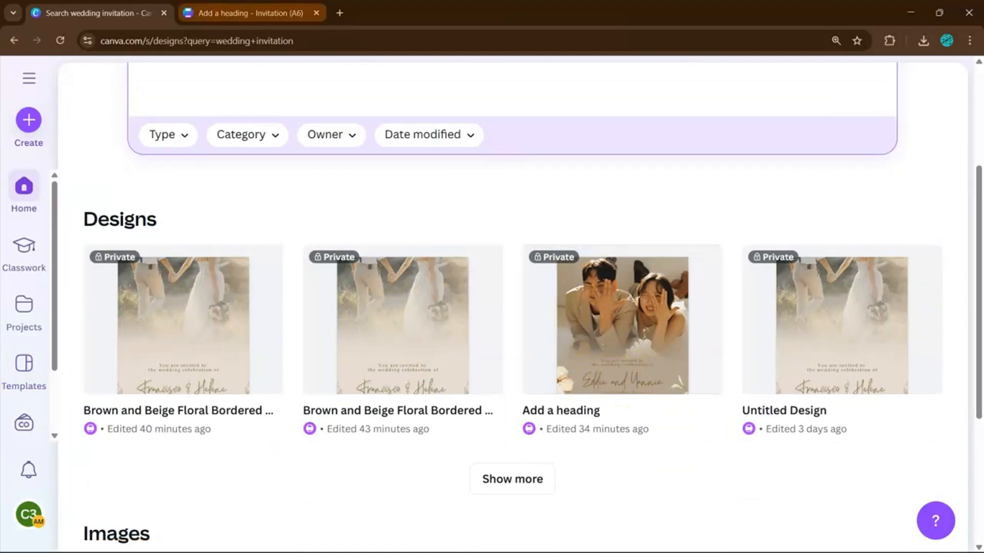
key("ctrl+Tab")
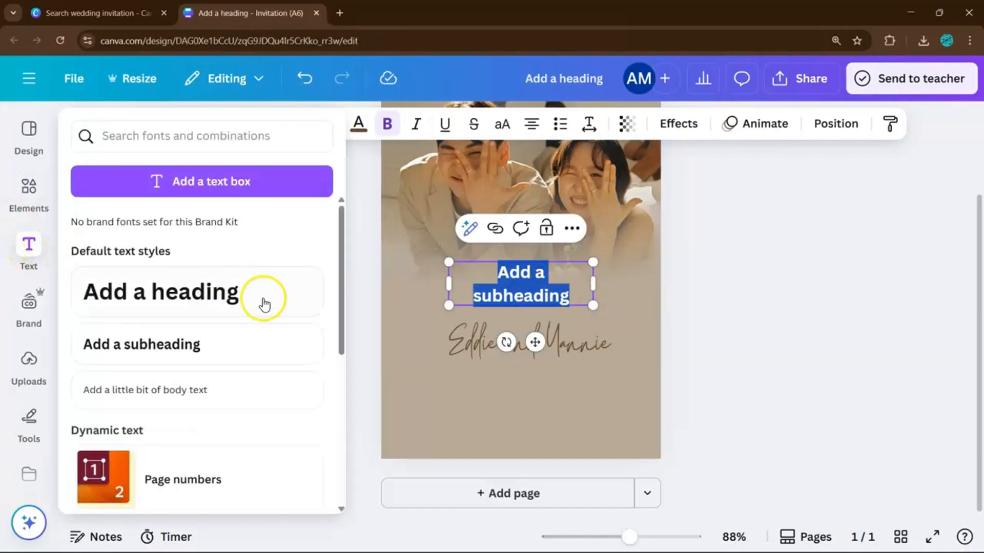
Swap the subheading for a body text reading 'You are invited to the wedding celebration of'.
left_click(713, 275)
key("Delete")
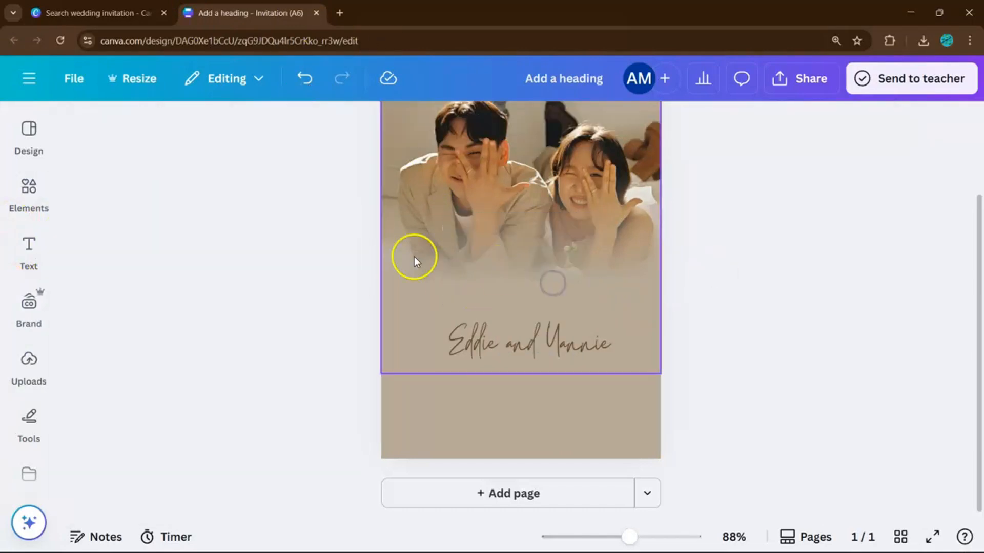
left_click(36, 244)
left_click(158, 385)
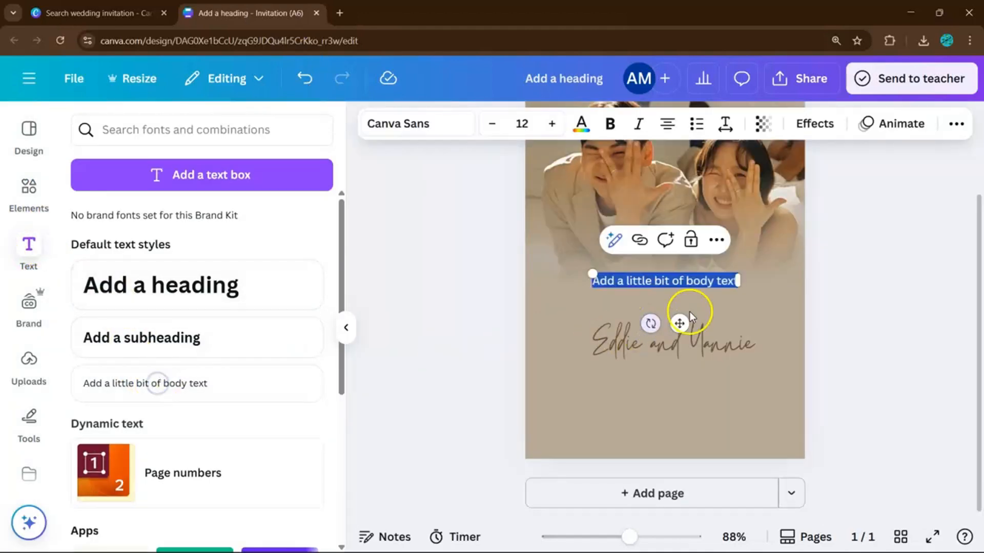
left_click(749, 290)
left_click(669, 271)
left_click(670, 279)
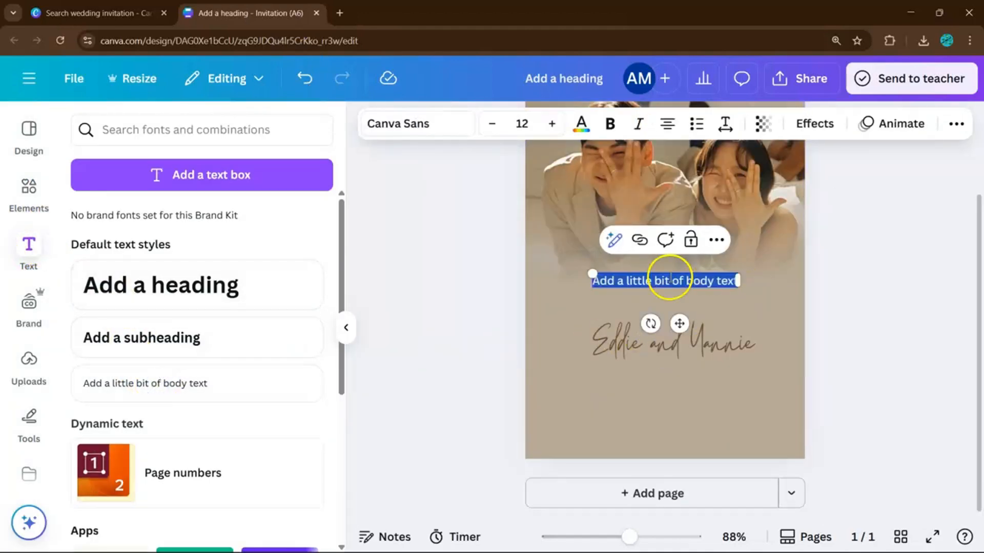
key("BackSpace")
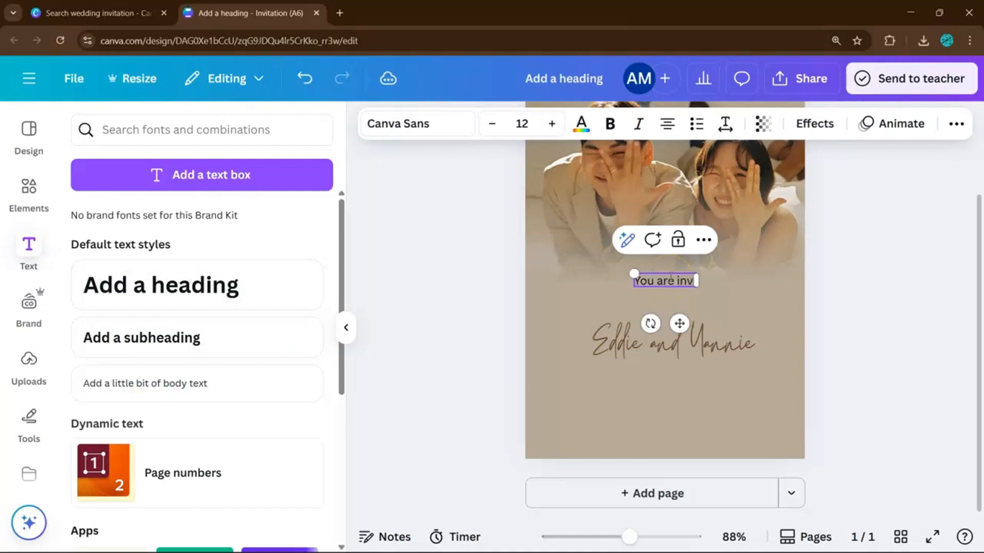
type("You are invited to")
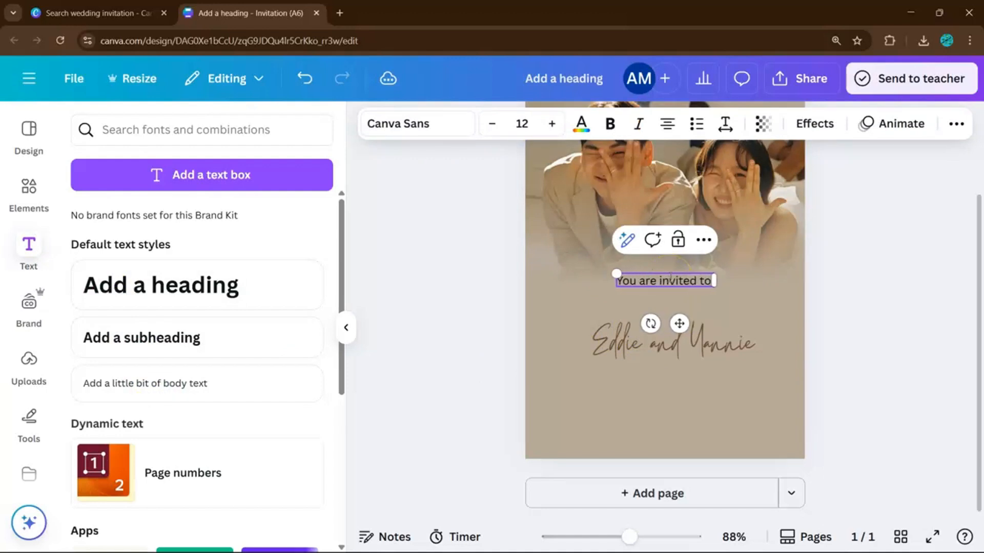
type(" the weddin")
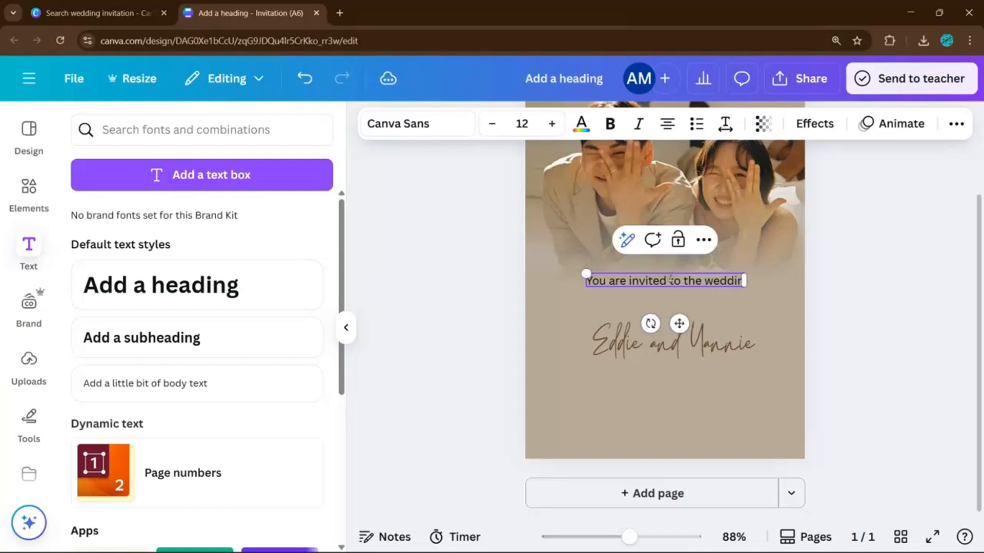
type("g celebrat")
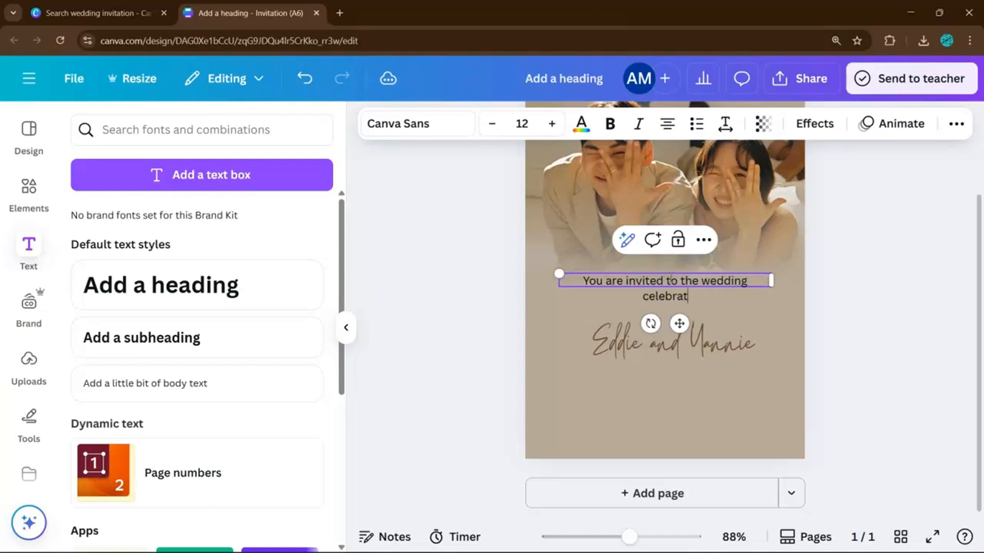
type("ion of")
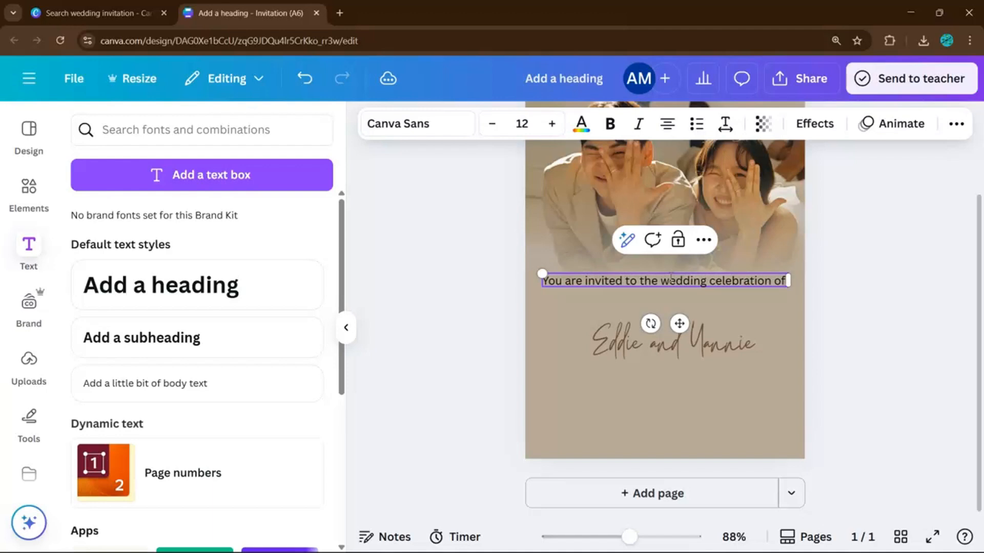
Wrap the invitation line to two lines, shrink it to size 9.3 and align it above the names.
left_click(822, 291)
left_click_drag(788, 282, 737, 302)
left_click(858, 322)
left_click_drag(564, 284, 609, 291)
left_click_drag(692, 298, 680, 298)
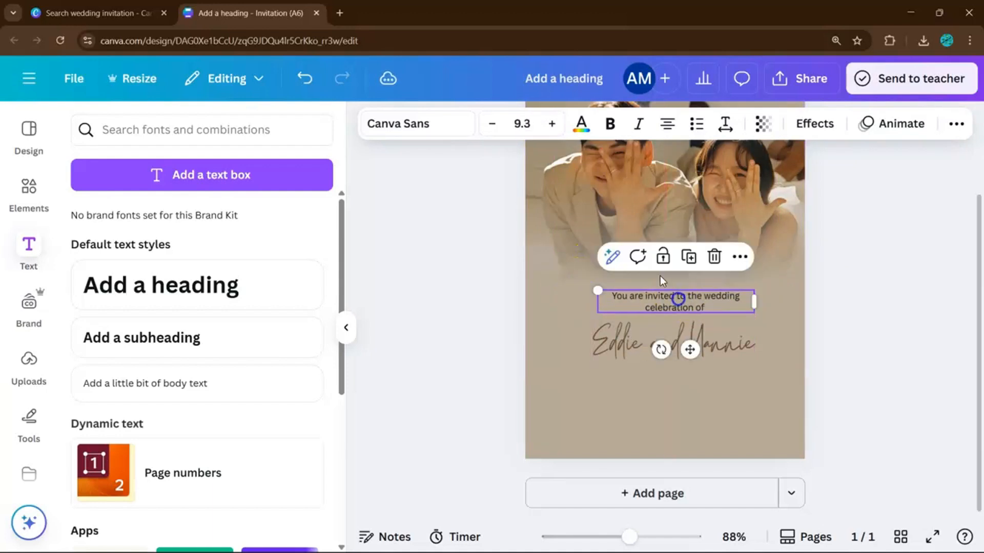
left_click(98, 13)
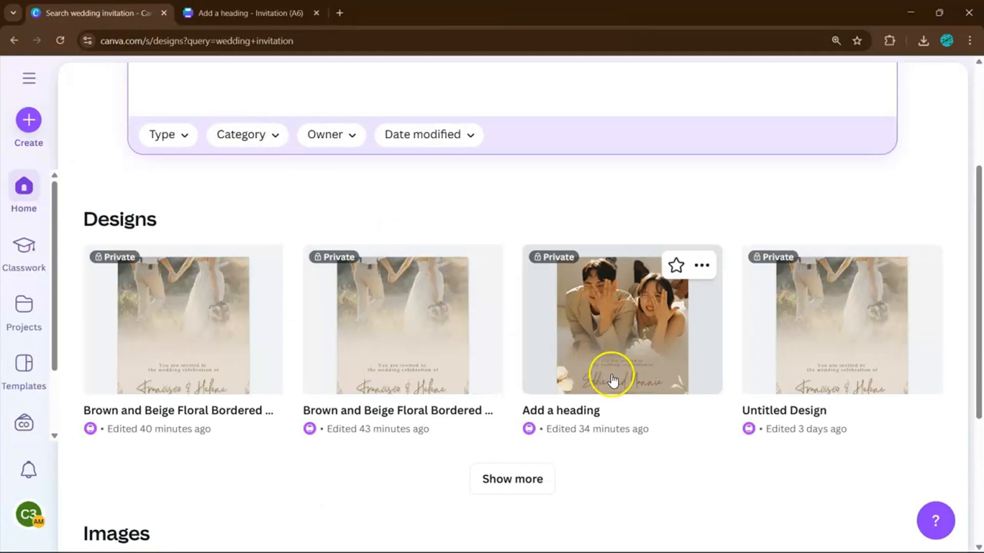
left_click(250, 13)
Center the invitation line above the names and set it in the Alice font.
left_click(858, 320)
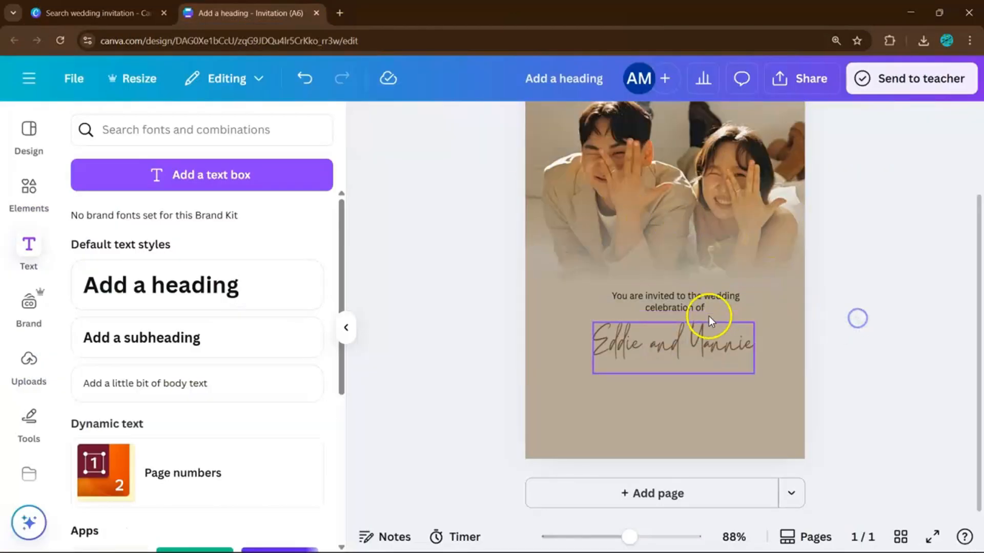
left_click_drag(702, 303, 697, 304)
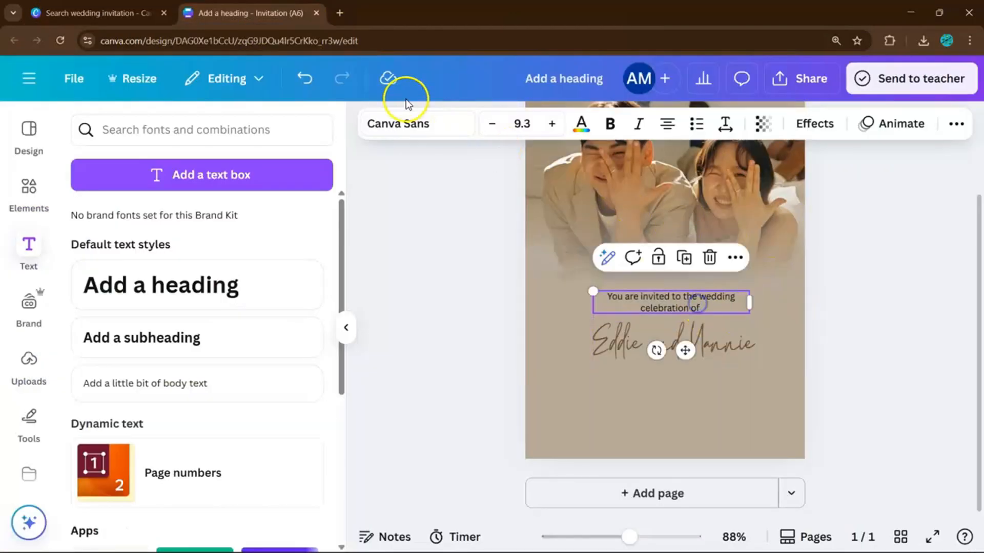
left_click(428, 125)
scroll(186, 361, "up", 3)
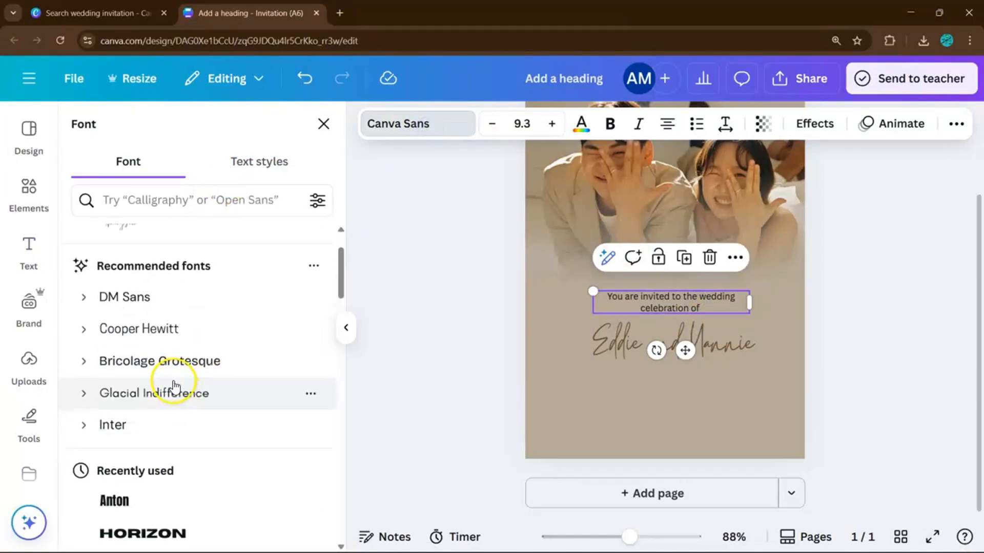
scroll(186, 361, "down", 5)
scroll(222, 408, "down", 8)
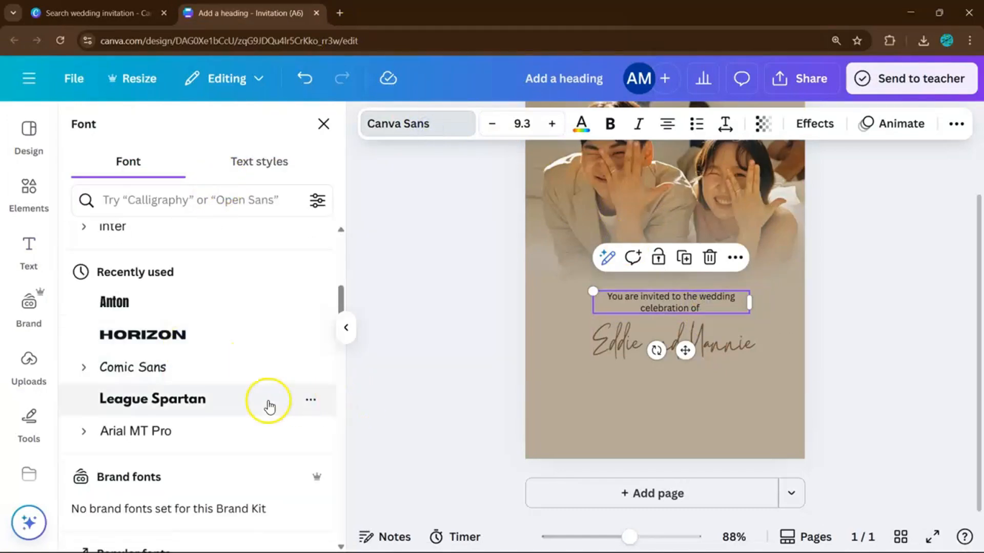
scroll(200, 439, "down", 5)
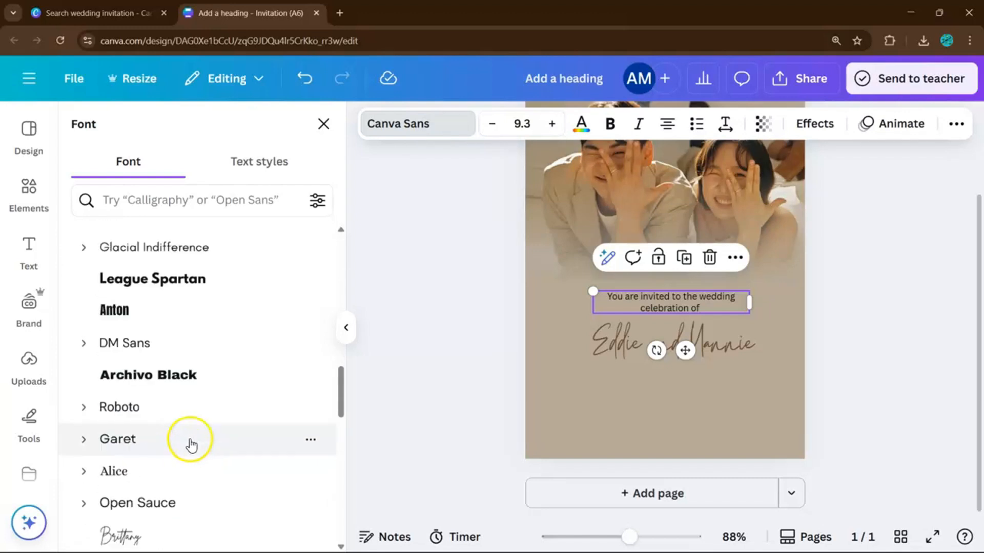
left_click(221, 326)
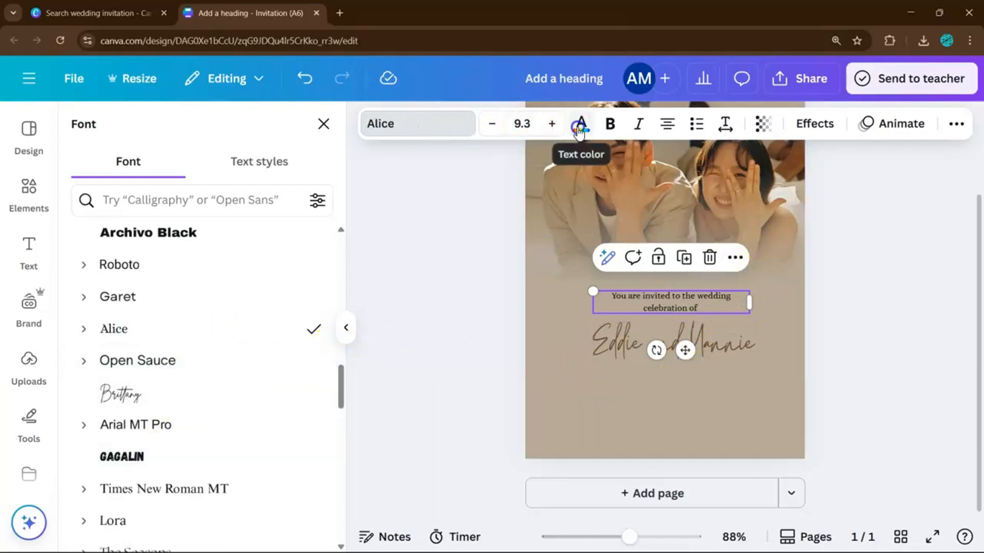
Make the invitation line brown and italic, then nudge the couple's names into alignment.
left_click(580, 124)
left_click(170, 251)
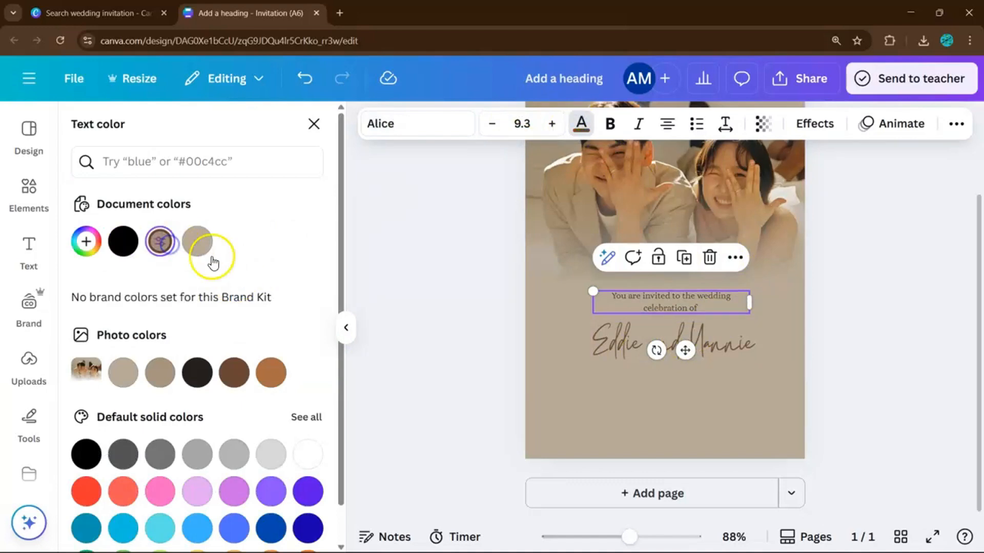
left_click(640, 124)
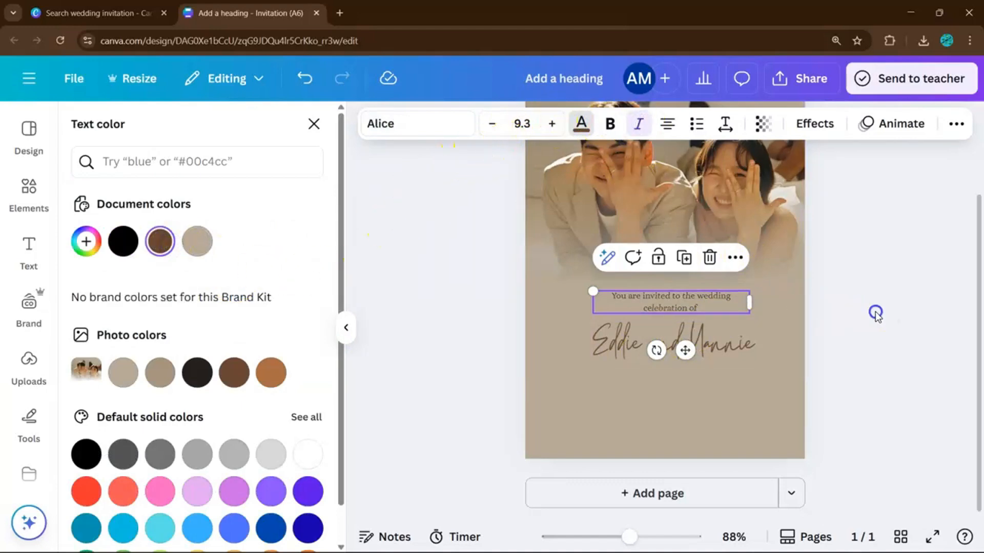
left_click(872, 312)
left_click_drag(690, 336, 691, 336)
left_click(848, 309)
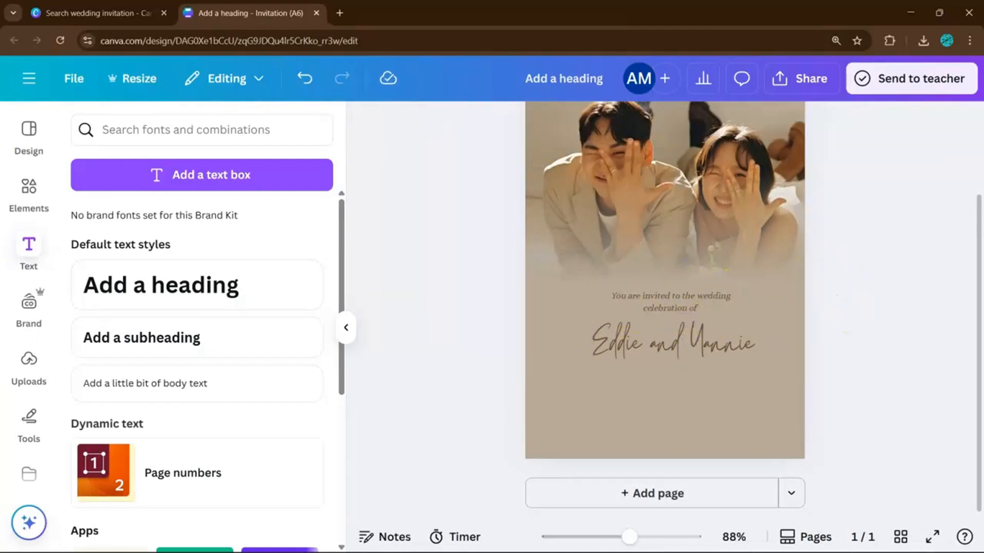
left_click(148, 13)
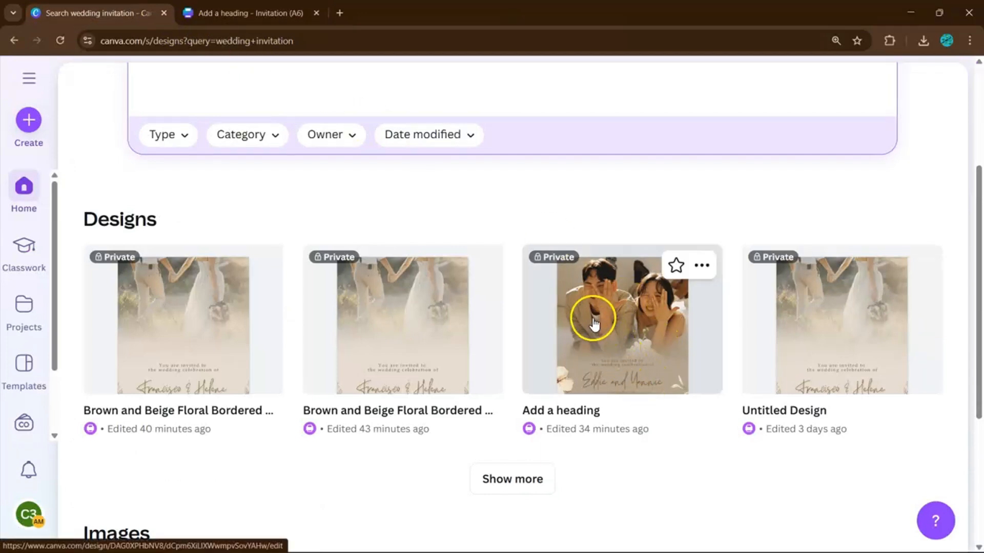
left_click(547, 339)
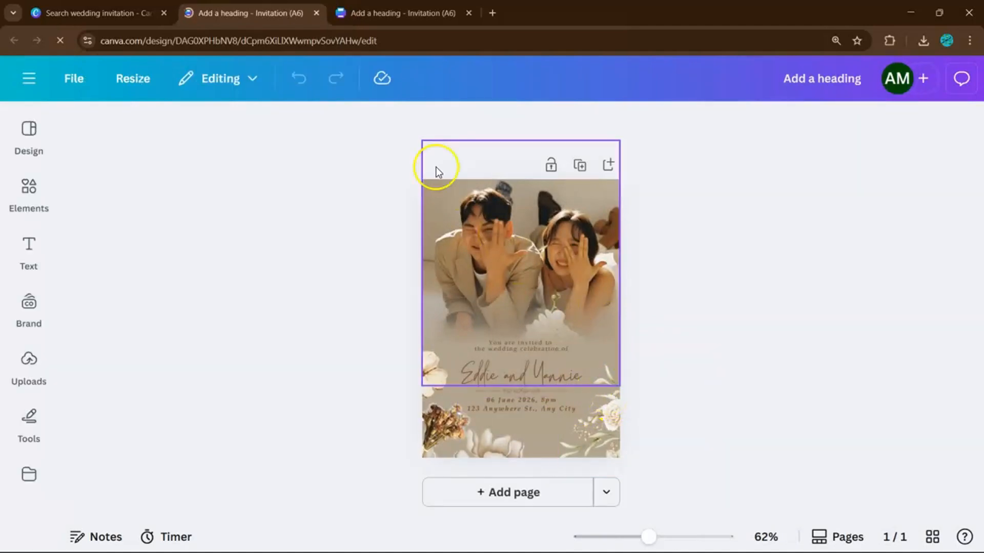
left_click(316, 12)
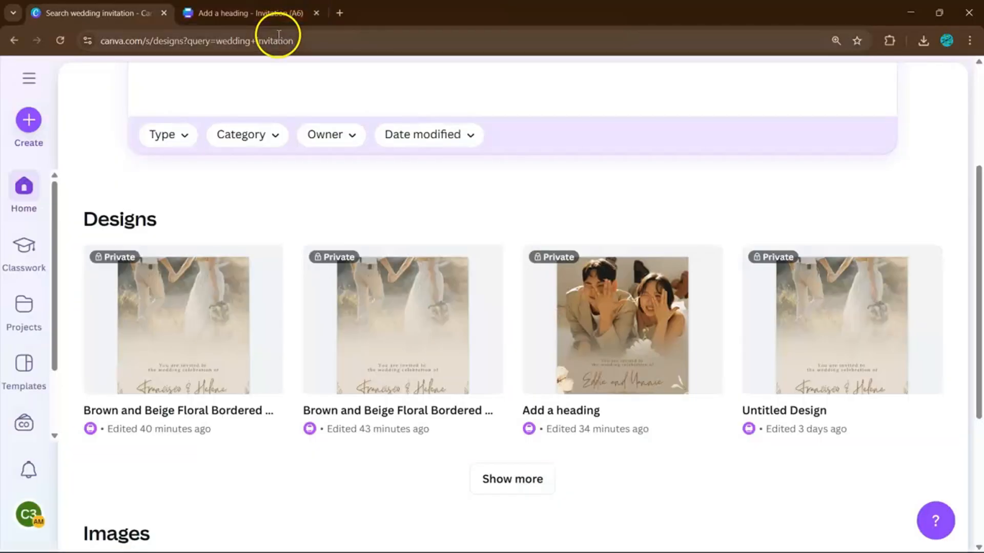
left_click(266, 13)
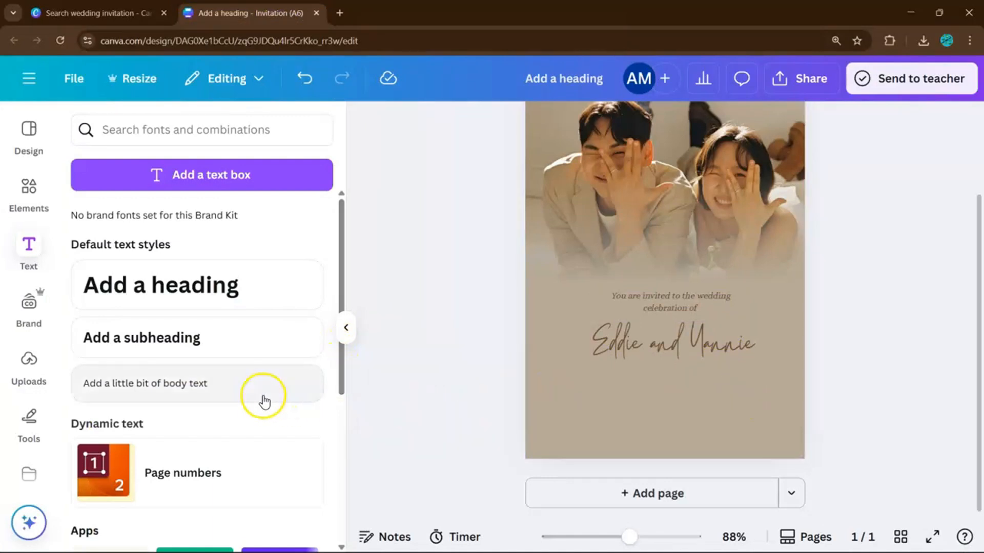
Search the Elements library for 'center' and show all graphics results.
left_click(28, 187)
left_click(163, 130)
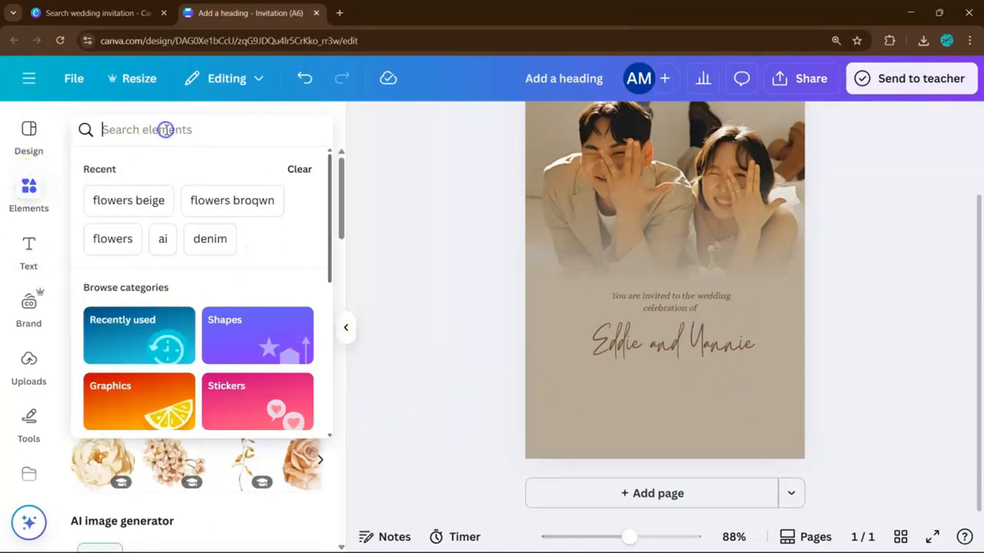
left_click(362, 219)
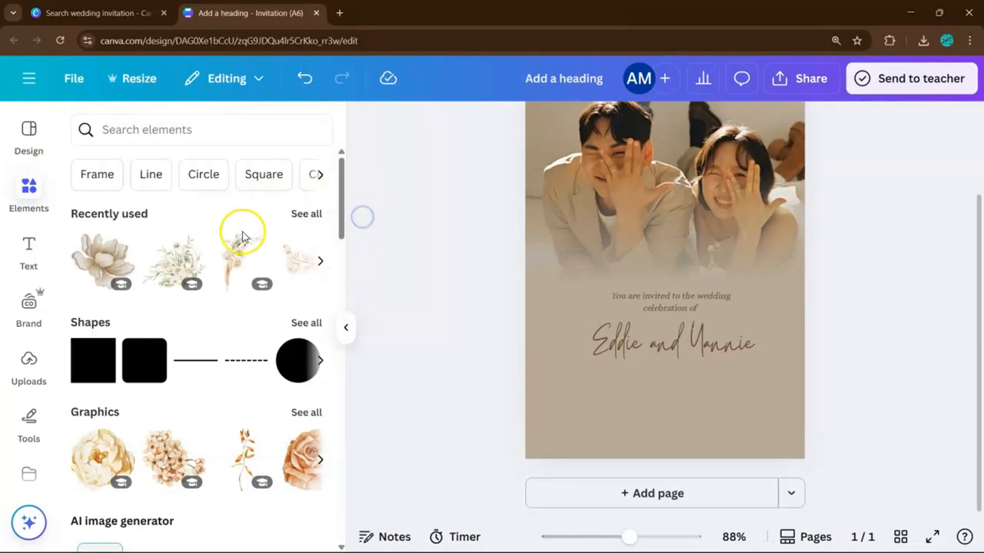
left_click(245, 128)
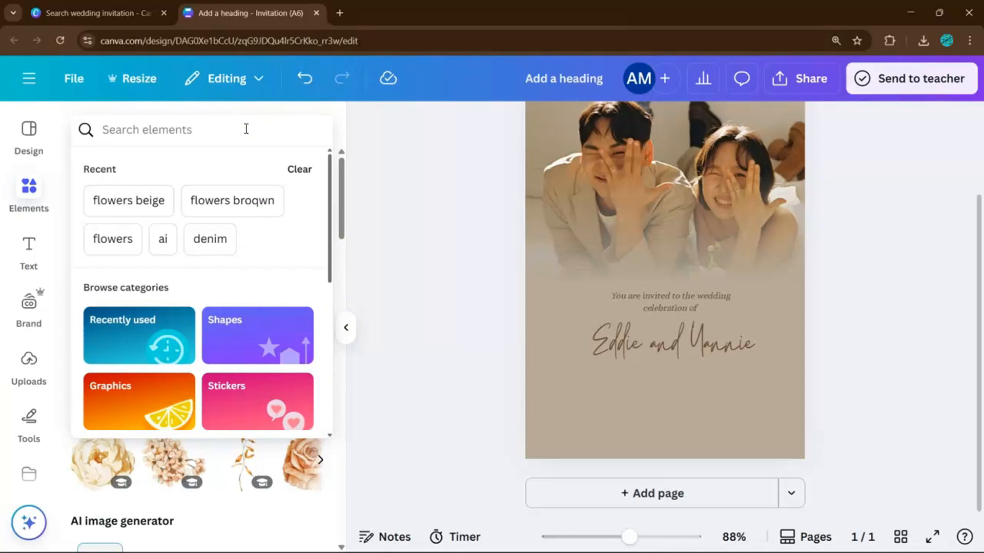
type("center")
key("Return")
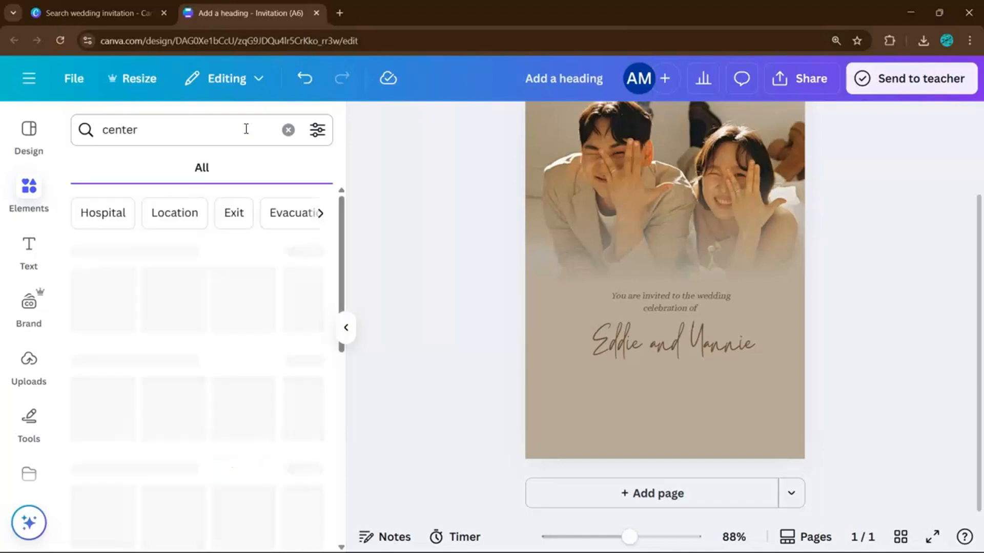
left_click(299, 256)
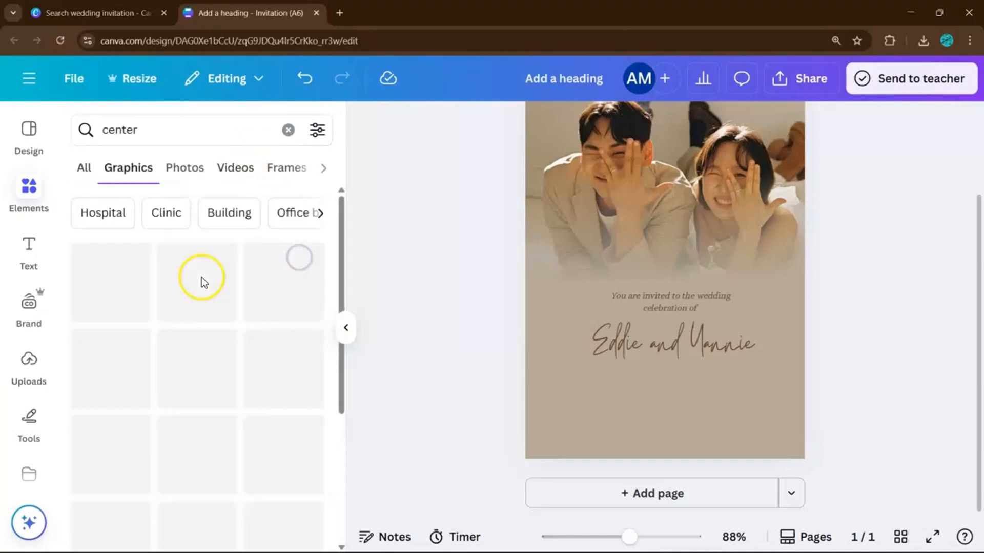
Clear the search and search for 'center border' instead.
left_click(287, 128)
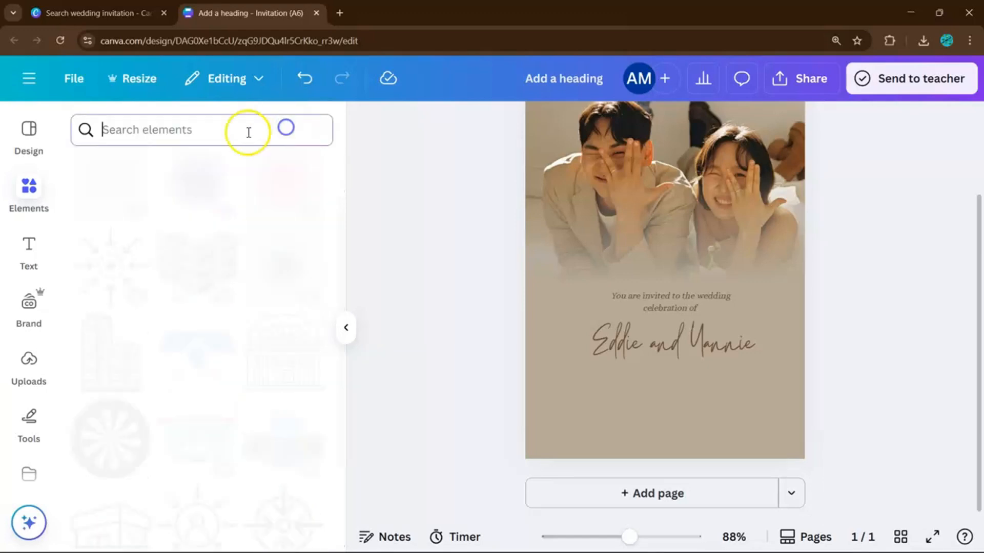
scroll(211, 256, "down", 6)
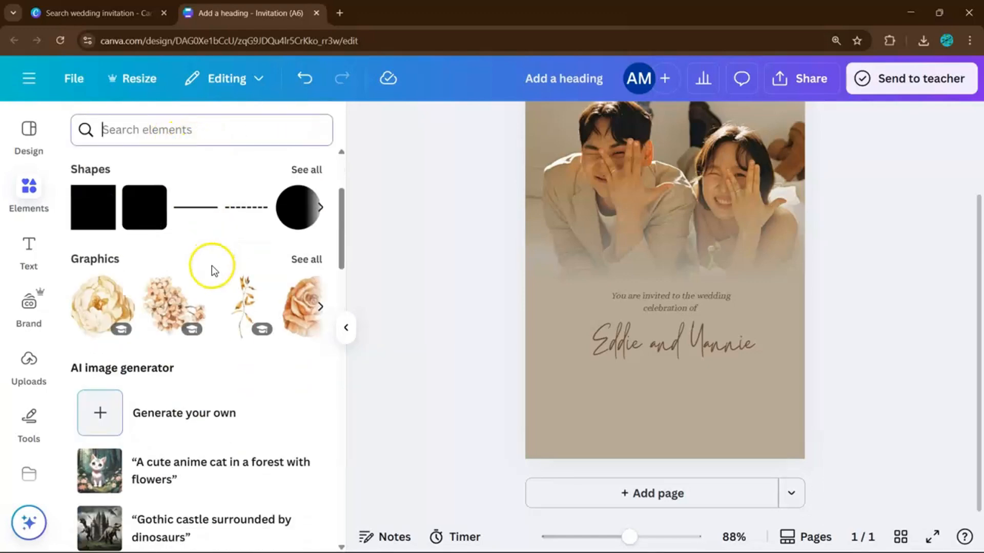
scroll(210, 267, "up", 6)
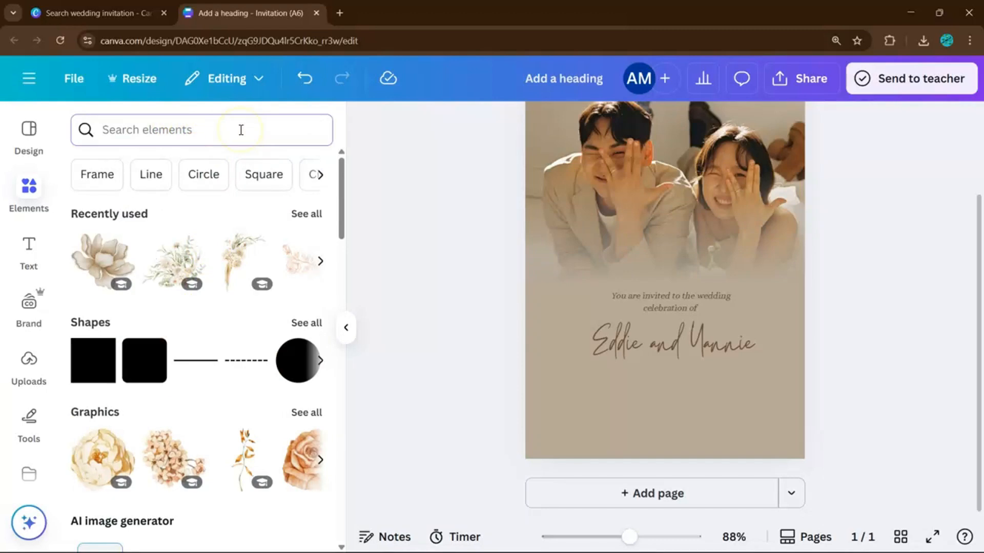
type("center b")
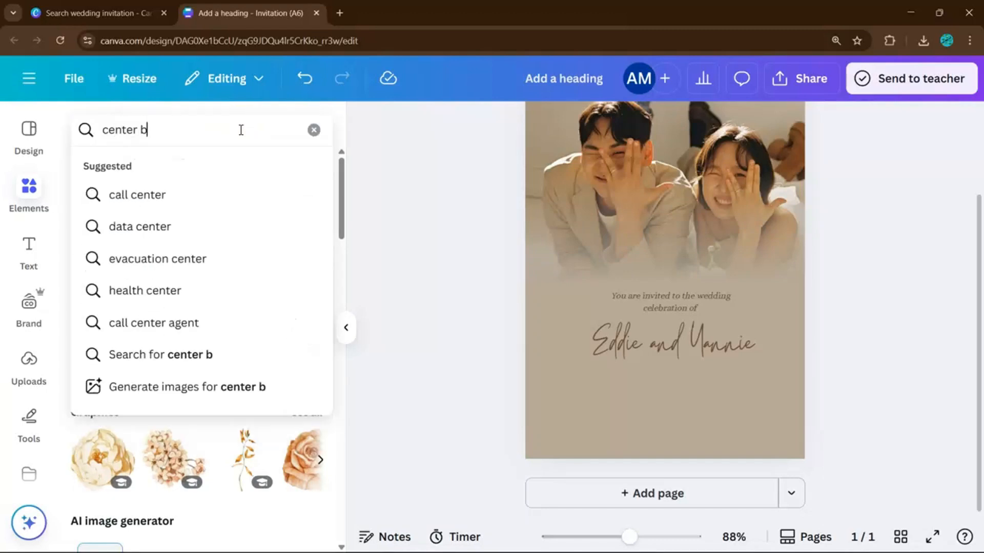
type("order")
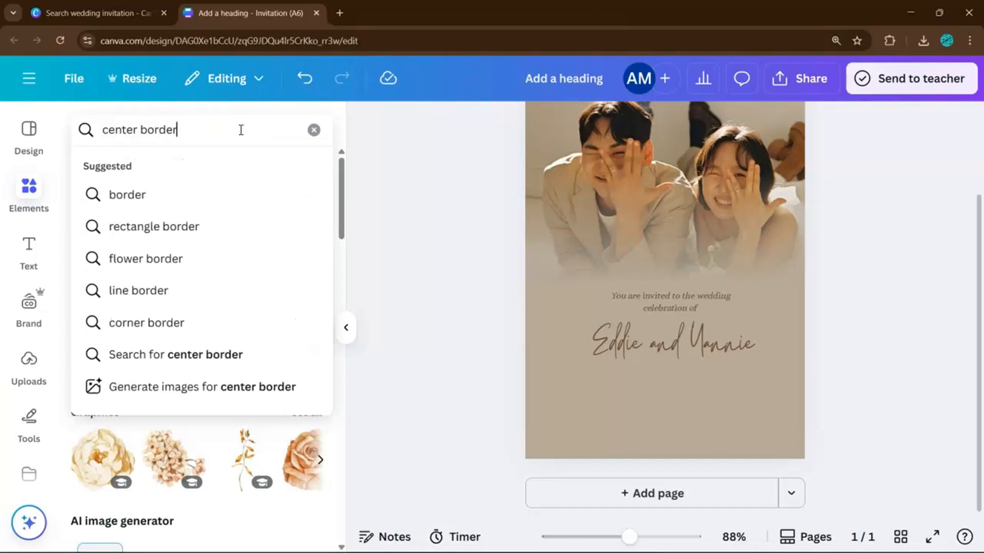
key("Return")
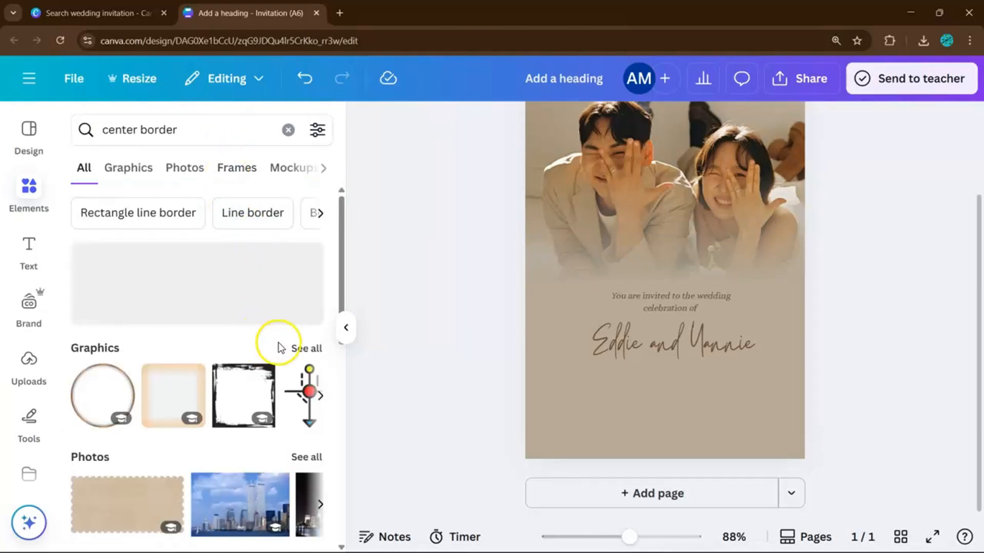
Place the thin ornament divider beneath the couple's names and recolour it dark brown.
left_click(306, 350)
scroll(251, 331, "down", 2)
scroll(193, 326, "down", 10)
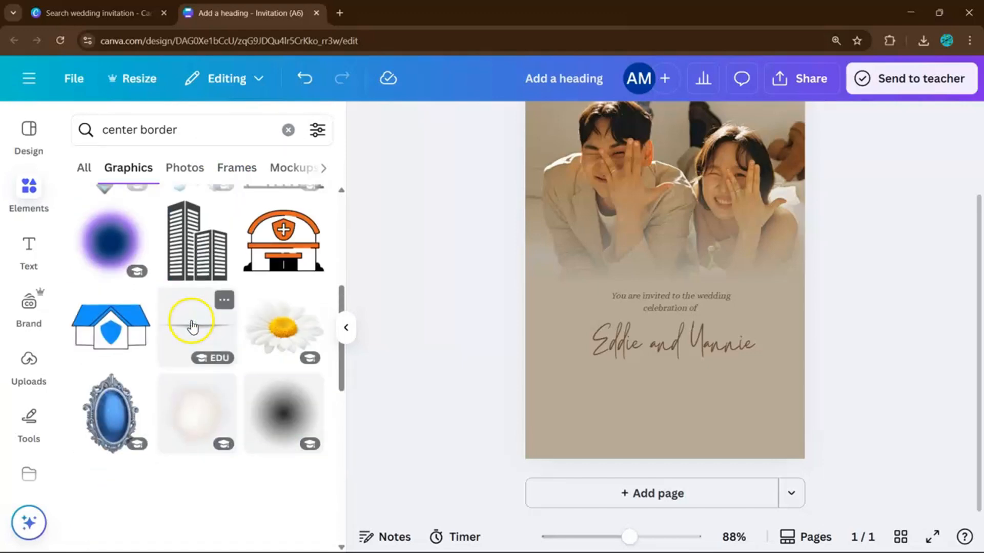
scroll(163, 263, "down", 3)
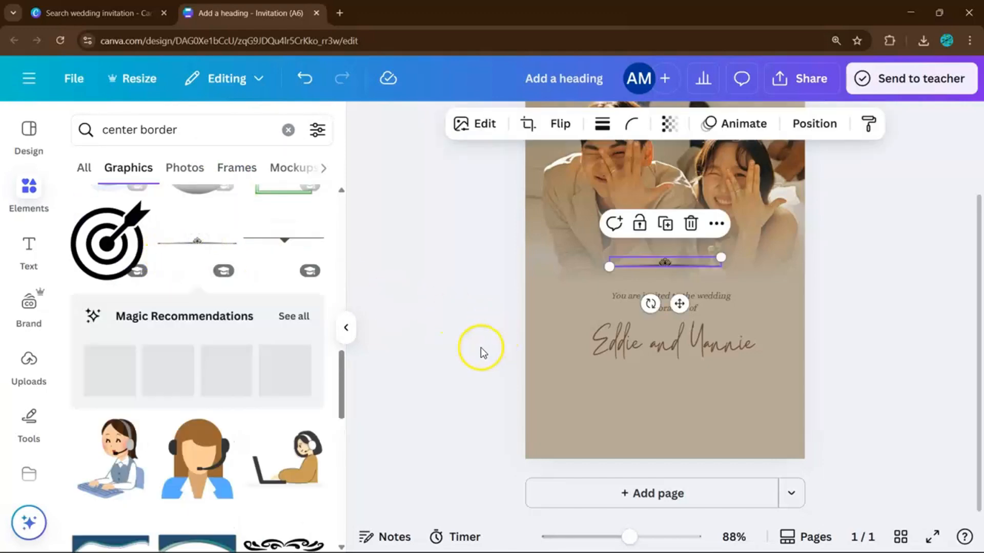
left_click_drag(687, 270, 688, 374)
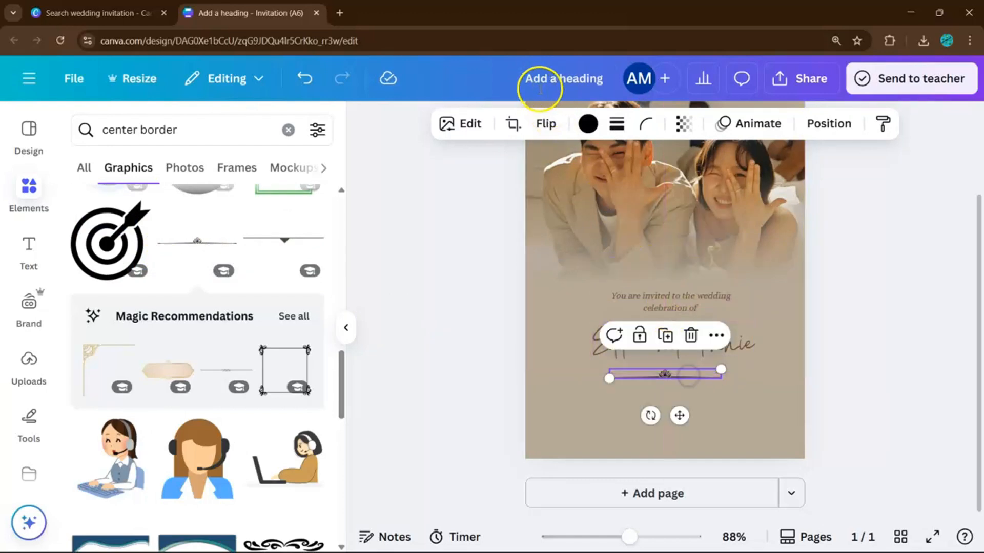
left_click(589, 124)
left_click(160, 241)
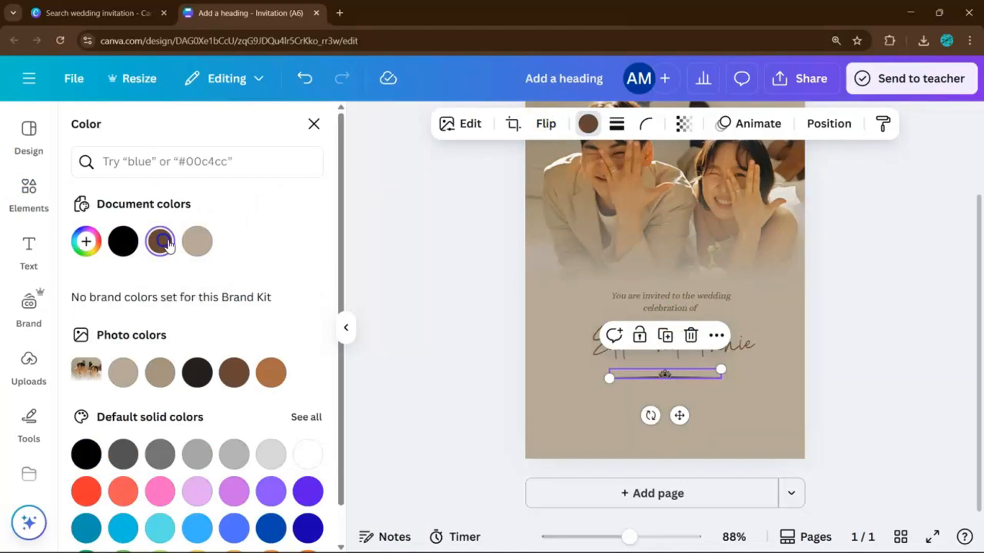
left_click(831, 334)
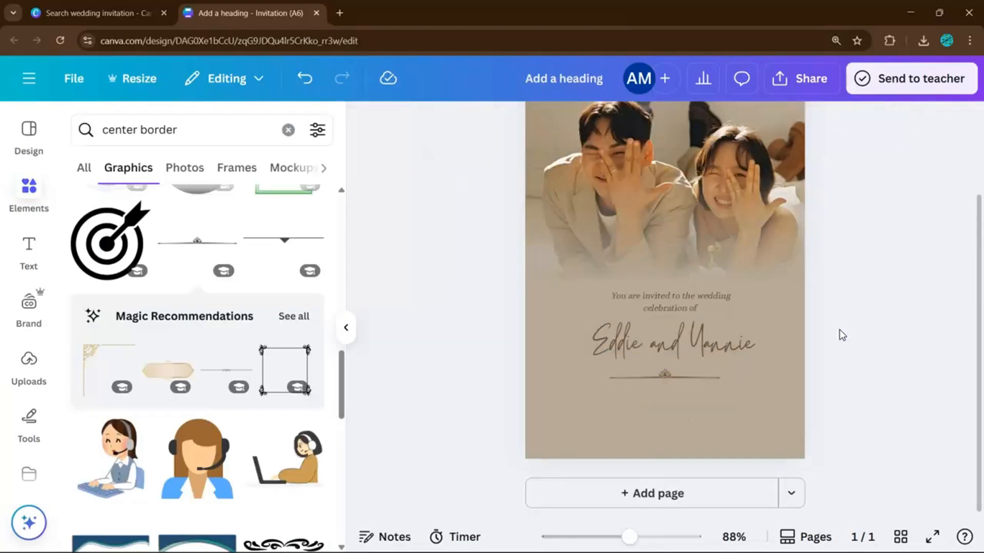
scroll(840, 330, "up", 2, "ctrl")
scroll(670, 345, "down", 1)
scroll(237, 315, "down", 2)
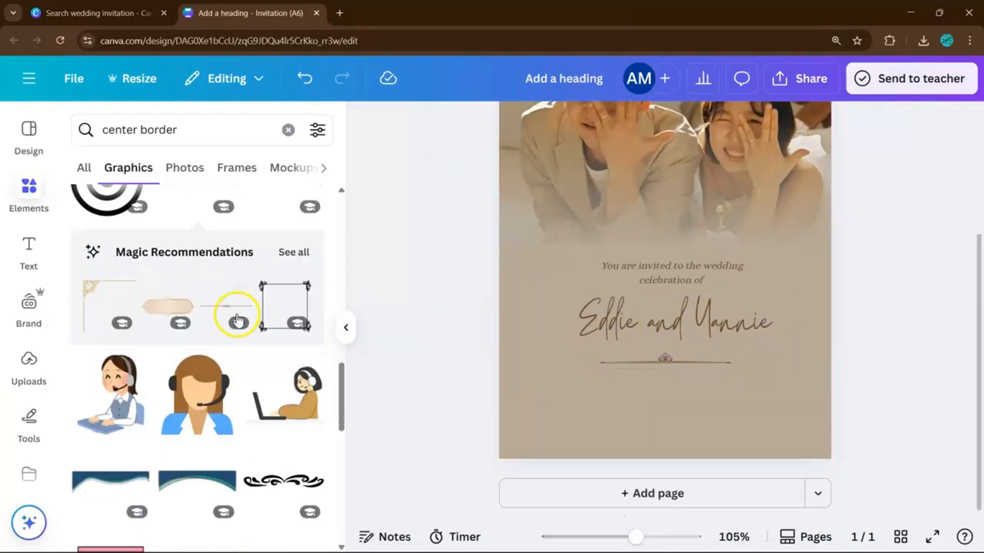
Add the gold ornamental divider and move it below Eddie and Yannie.
left_click(293, 252)
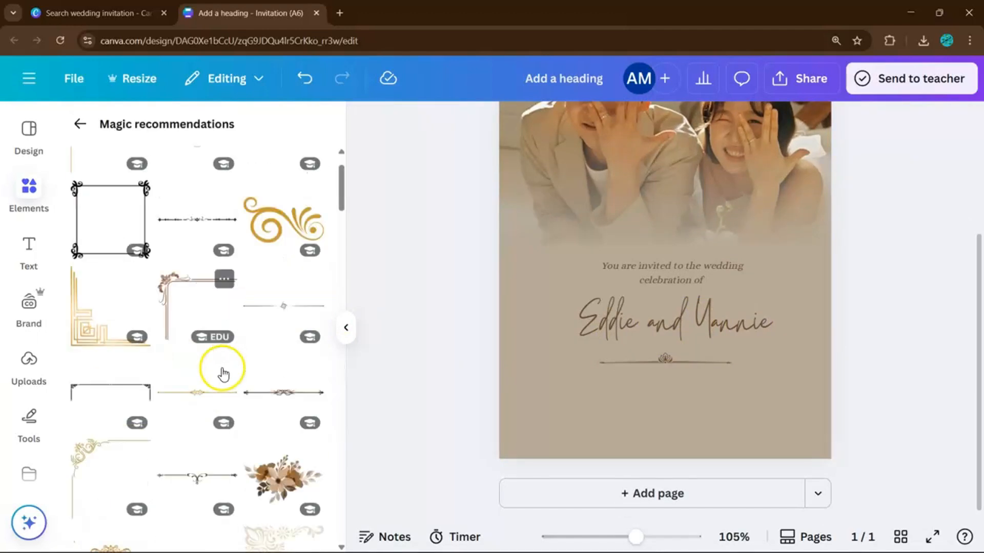
scroll(244, 382, "down", 4)
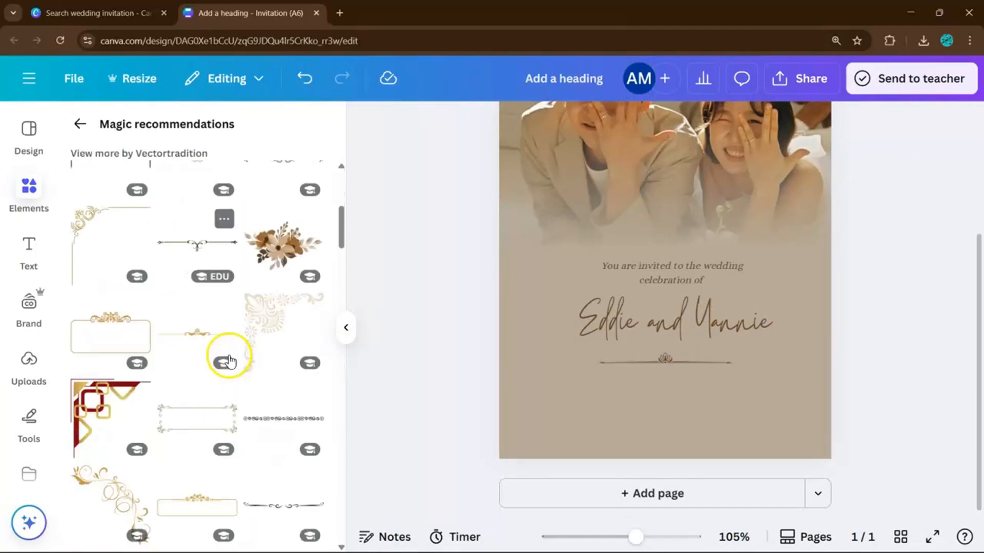
scroll(211, 384, "down", 1)
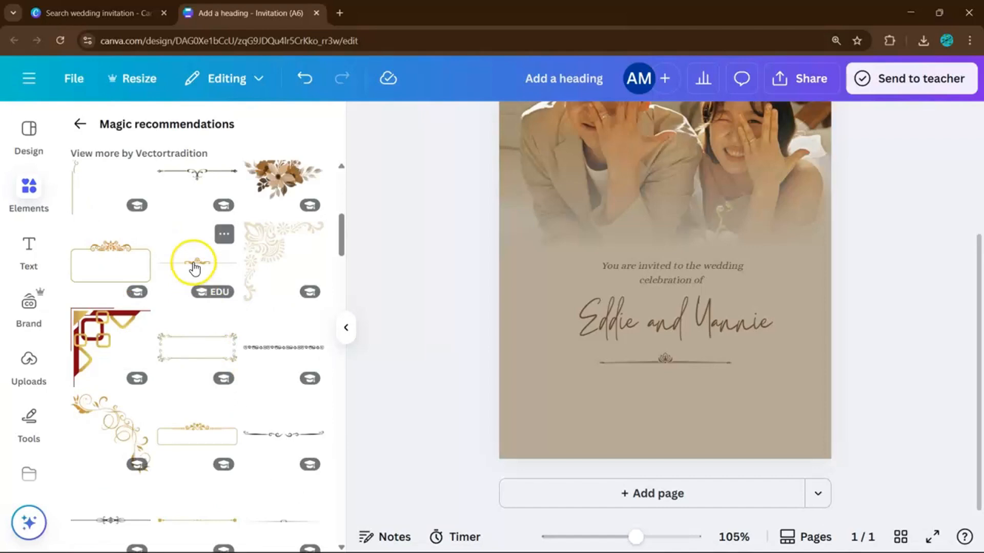
left_click(193, 265)
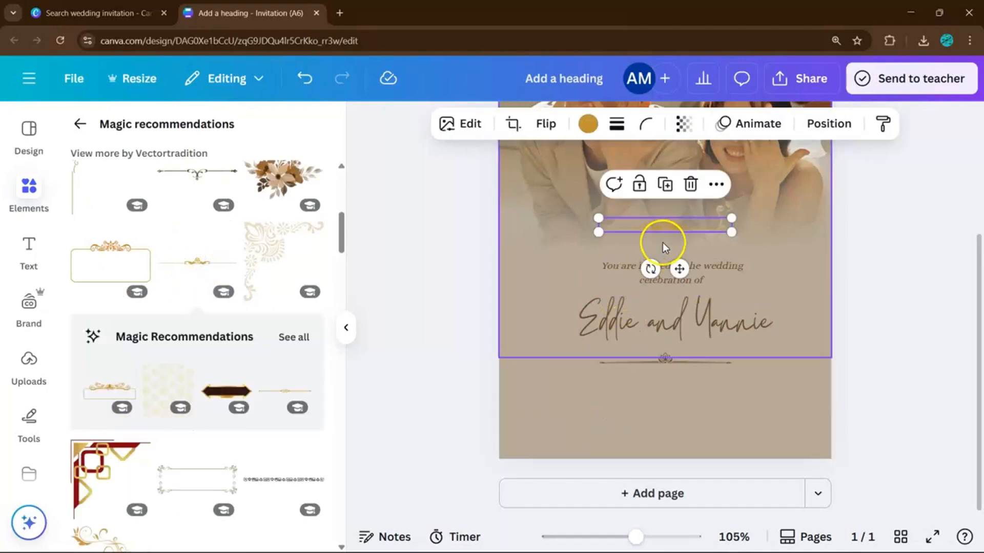
left_click_drag(678, 223, 687, 391)
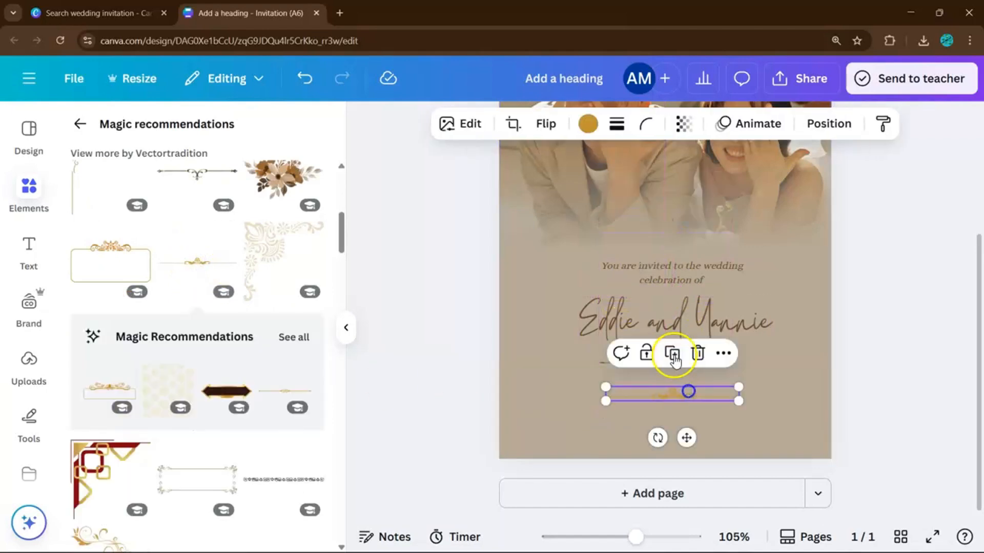
Delete the old brown divider beneath the names.
left_click(785, 358)
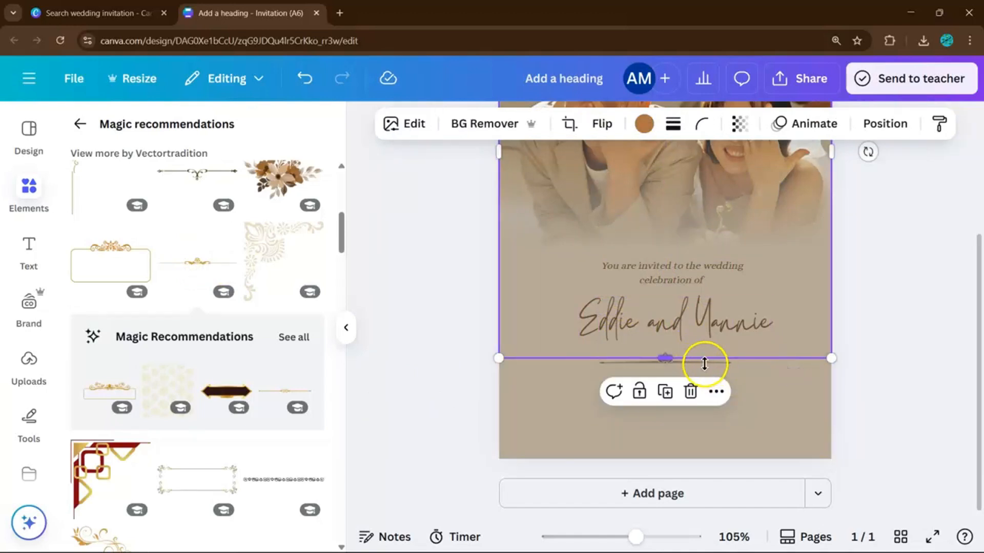
left_click(683, 361)
left_click_drag(656, 361, 705, 339)
left_click(663, 369)
left_click(689, 360)
key("Delete")
Move the gold divider up under the names, recolour it brown and centre it.
left_click_drag(705, 395, 703, 365)
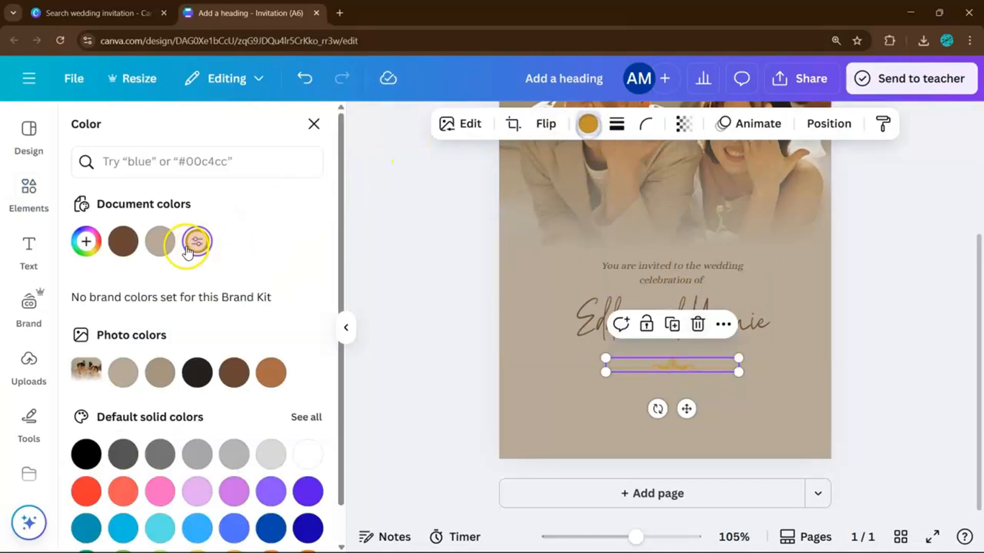
left_click(123, 241)
left_click(926, 327)
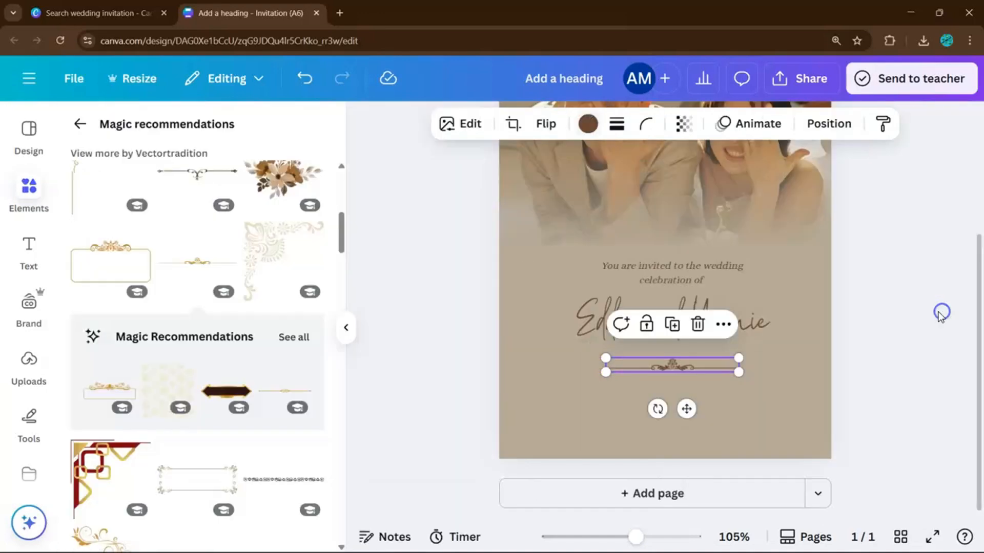
left_click(685, 369)
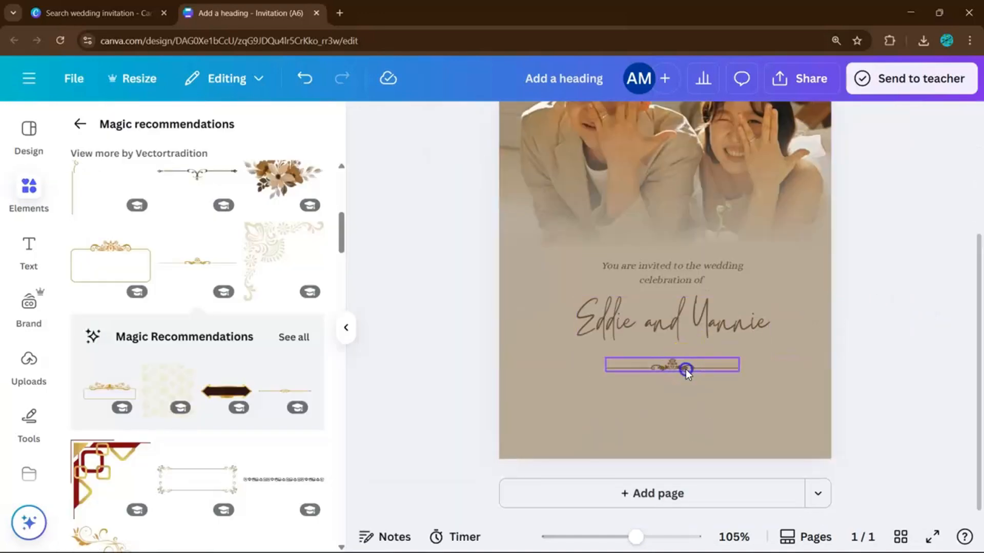
left_click_drag(686, 370, 687, 368)
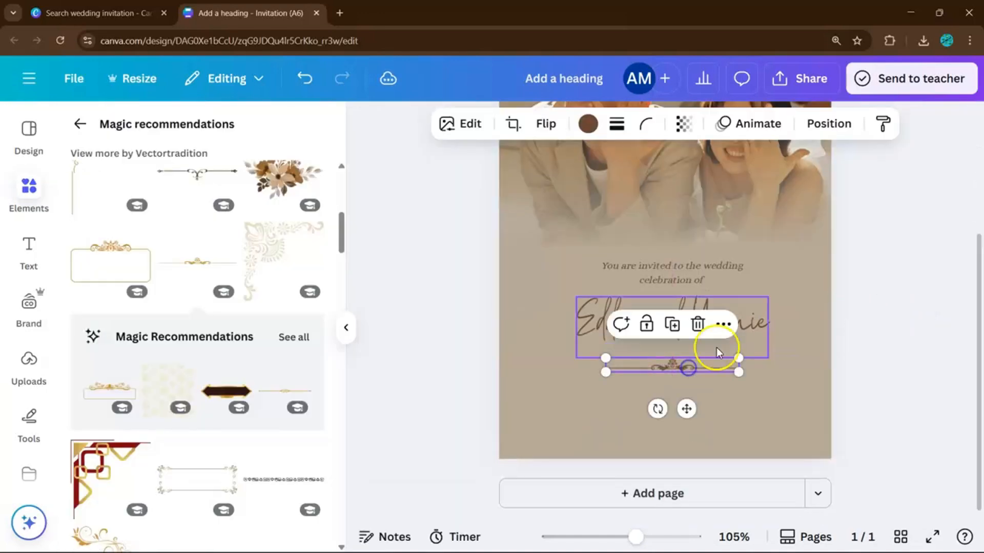
left_click(887, 268)
Duplicate the invitation line below the divider and select its text.
left_click(655, 263)
left_click_drag(655, 263, 658, 386)
left_click(662, 388)
Replace the copied text with 'On June 26, 2026, 8:00 AM' and the venue address beneath.
key("BackSpace")
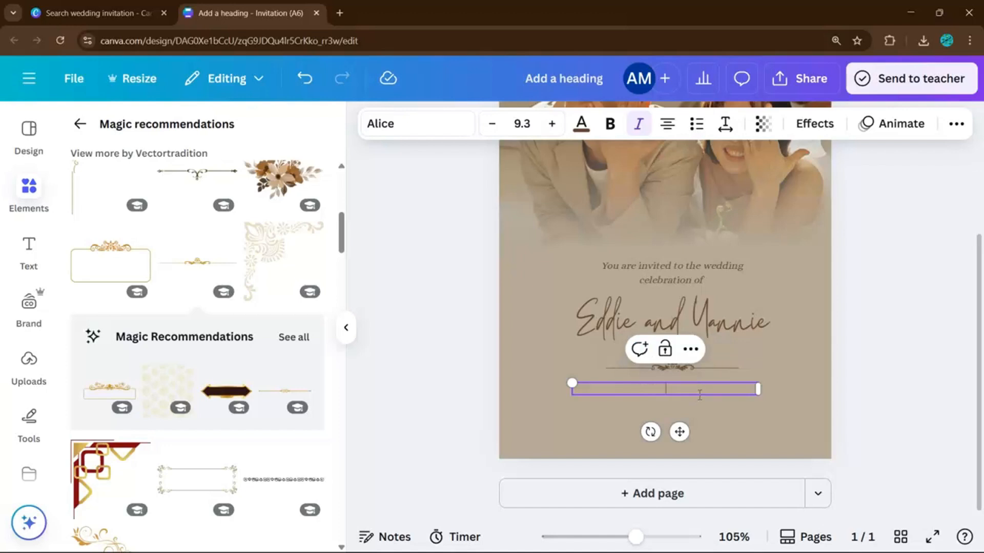
key("BackSpace")
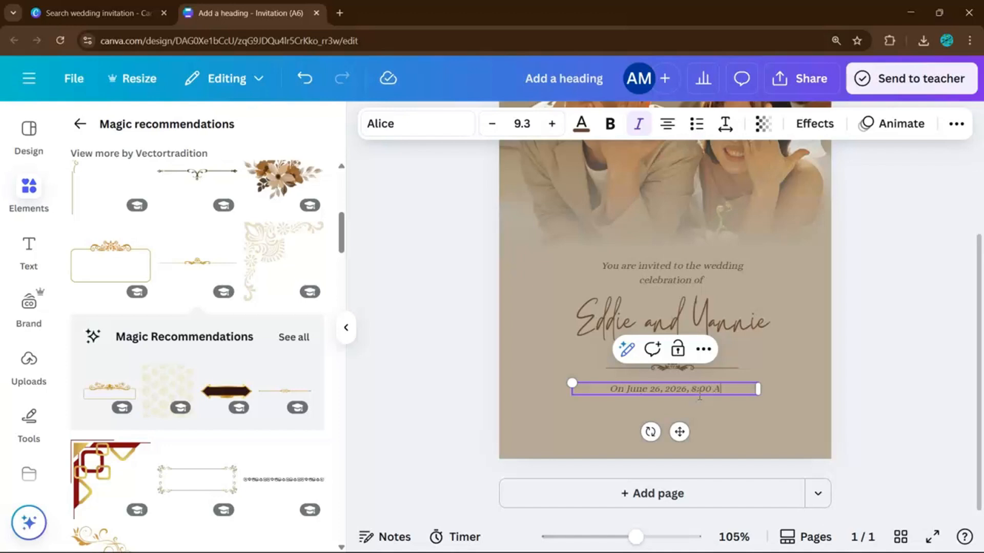
key("Return")
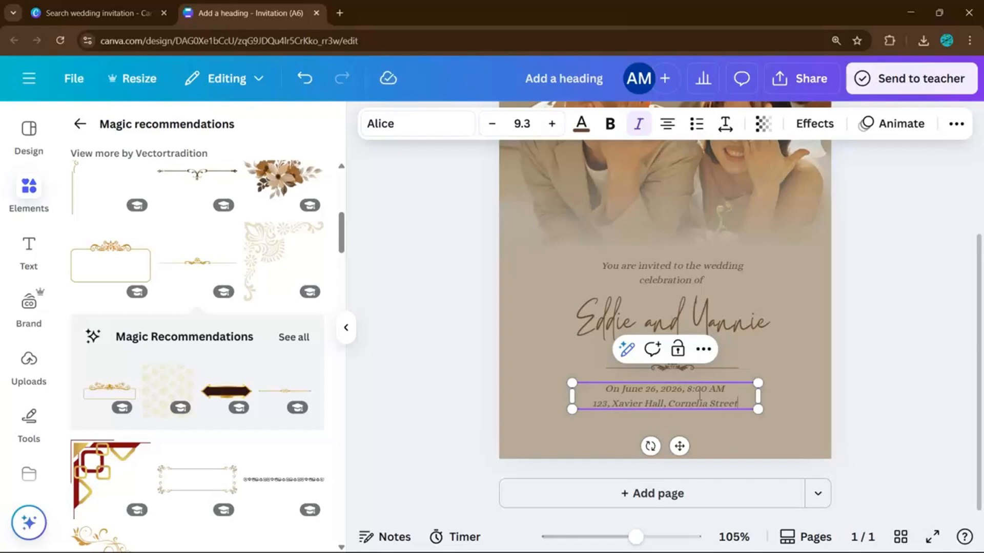
left_click(857, 399)
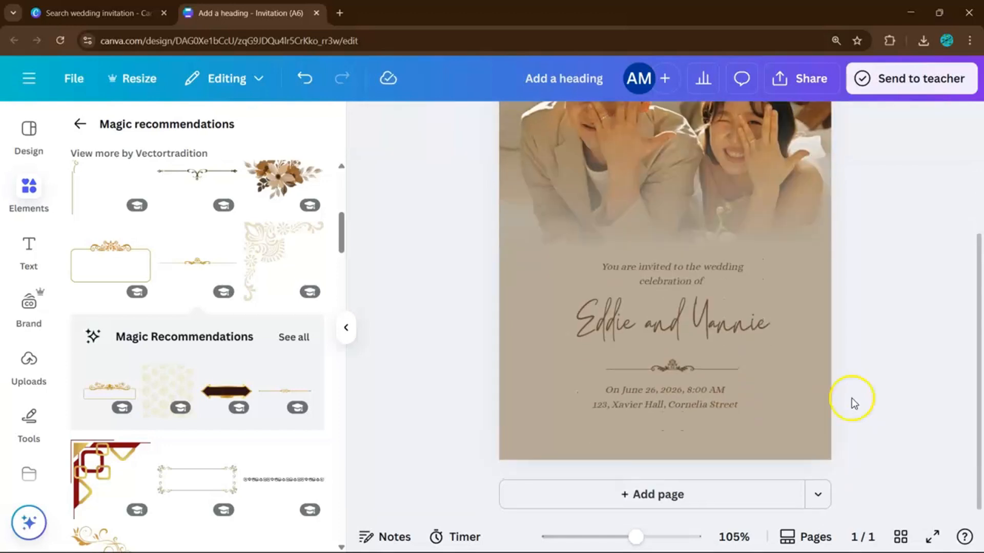
Centre the invitation line, then enlarge and centre the date and venue text.
scroll(769, 369, "up", 1)
left_click(679, 341)
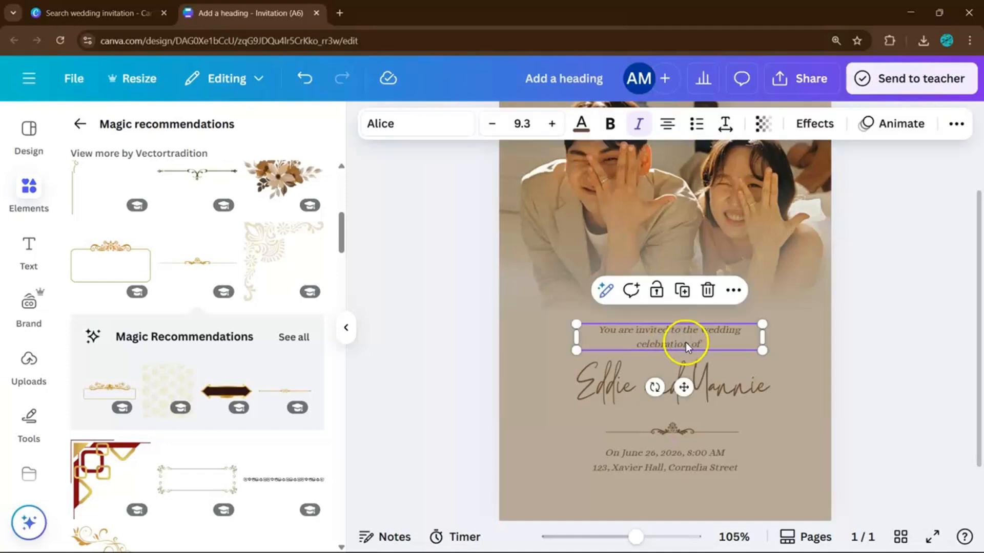
left_click_drag(687, 347, 689, 347)
left_click(714, 463)
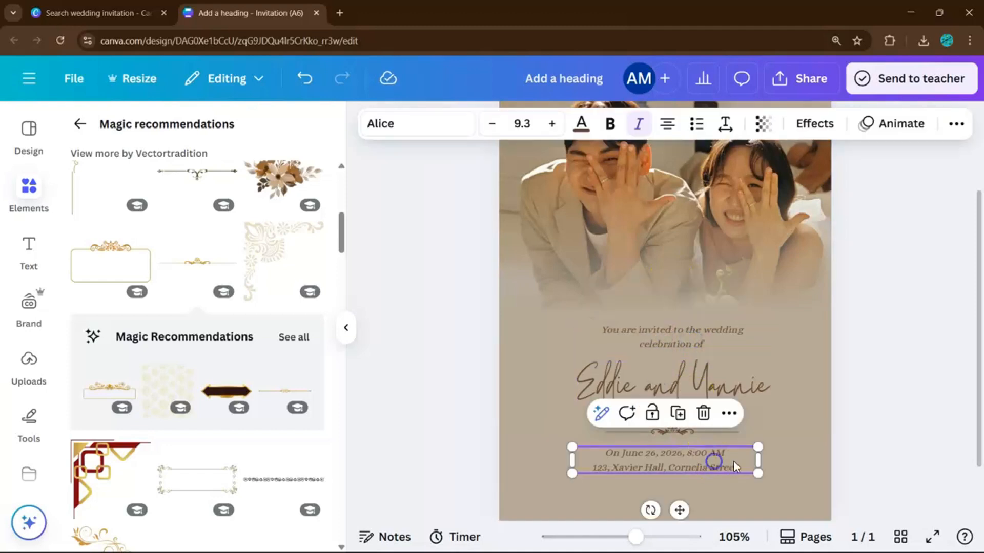
left_click_drag(758, 474, 774, 481)
mouse_move(747, 470)
left_mouse_down()
mouse_move(737, 470)
mouse_move(746, 469)
left_mouse_up()
left_click(855, 383)
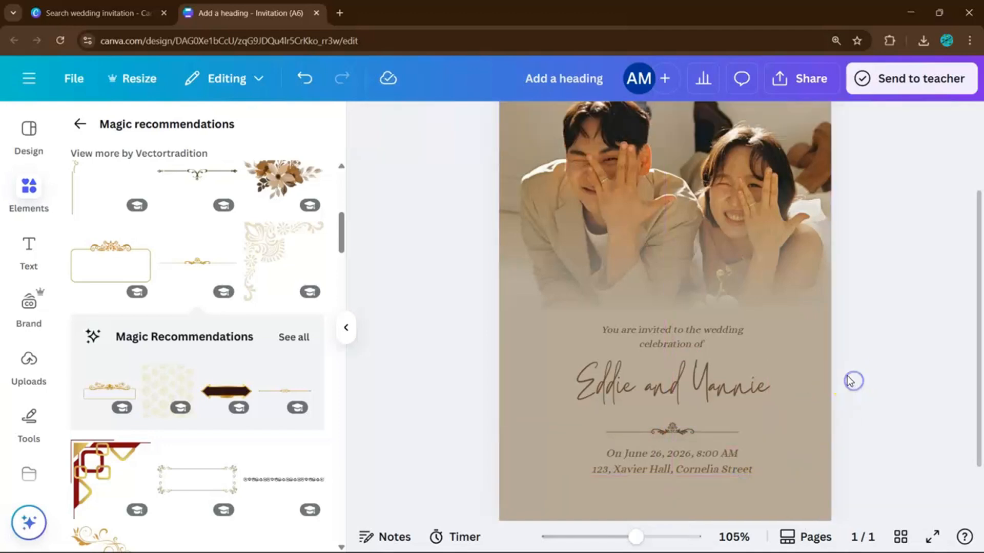
scroll(841, 376, "down", 3)
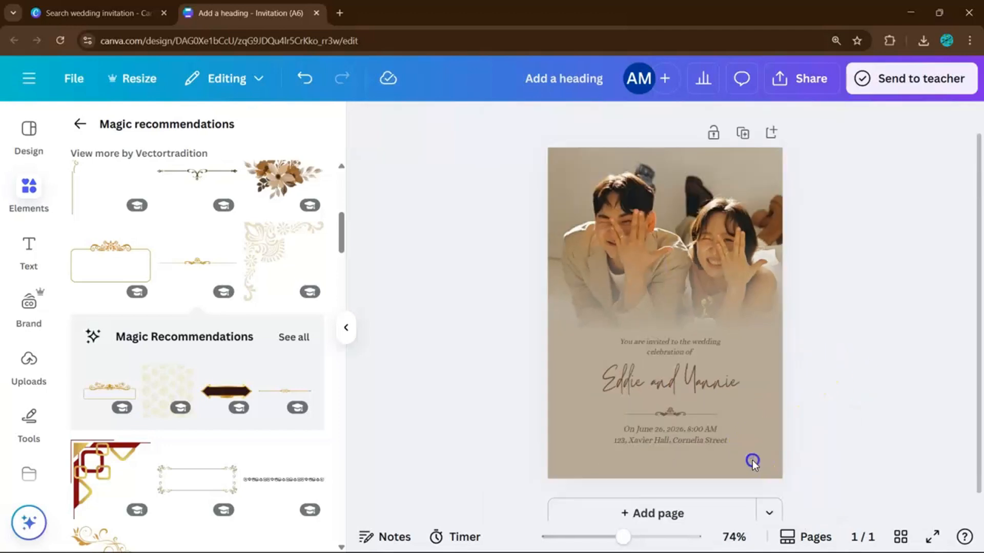
left_click_drag(752, 461, 657, 352)
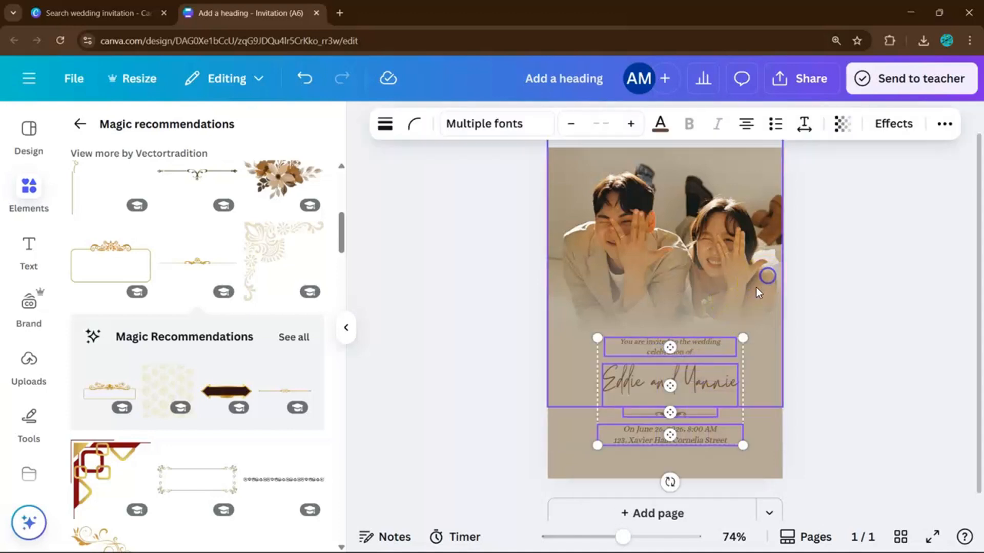
left_click(819, 371)
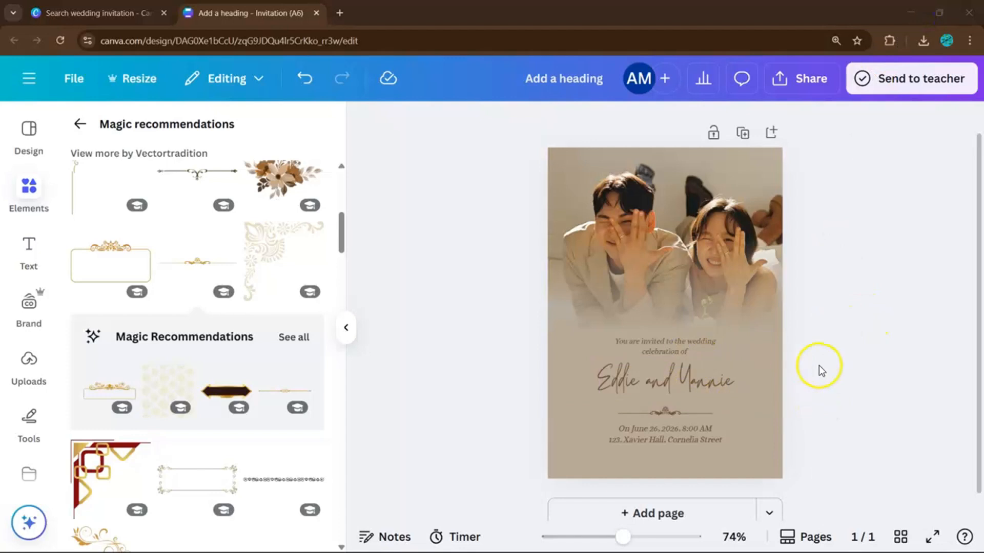
Search Elements graphics for 'flowers', then narrow the search to 'beige flowers'.
left_click(31, 188)
left_click(85, 130)
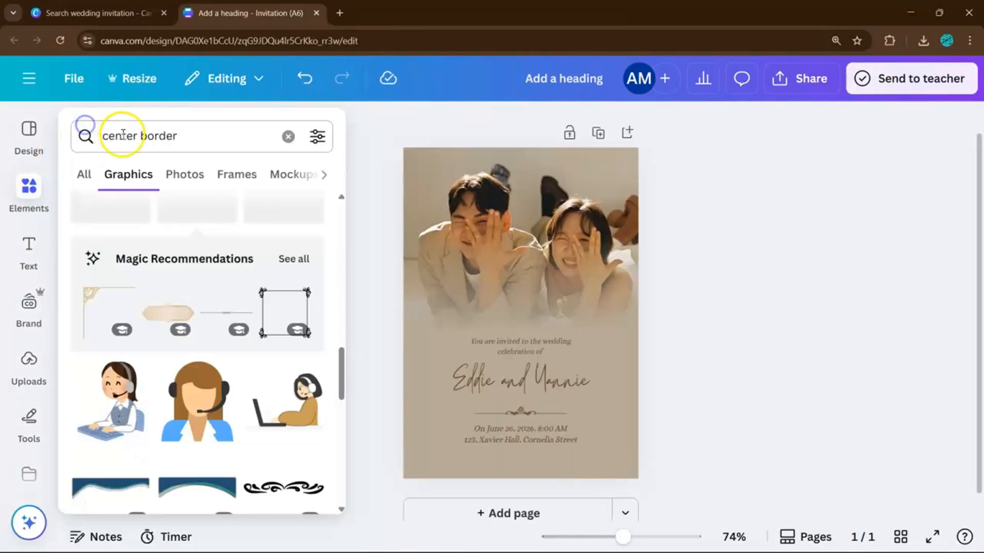
left_click(286, 135)
type("flowers")
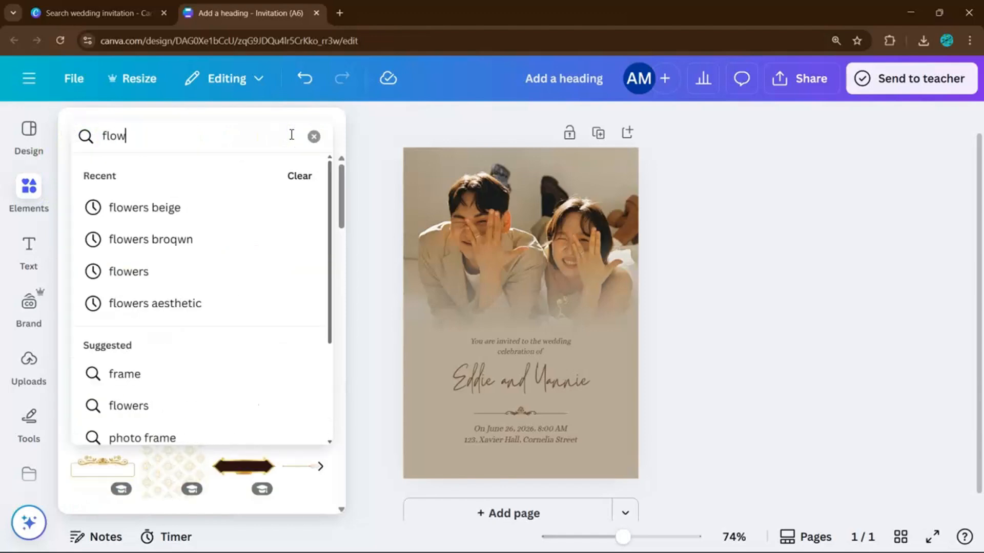
key("Return")
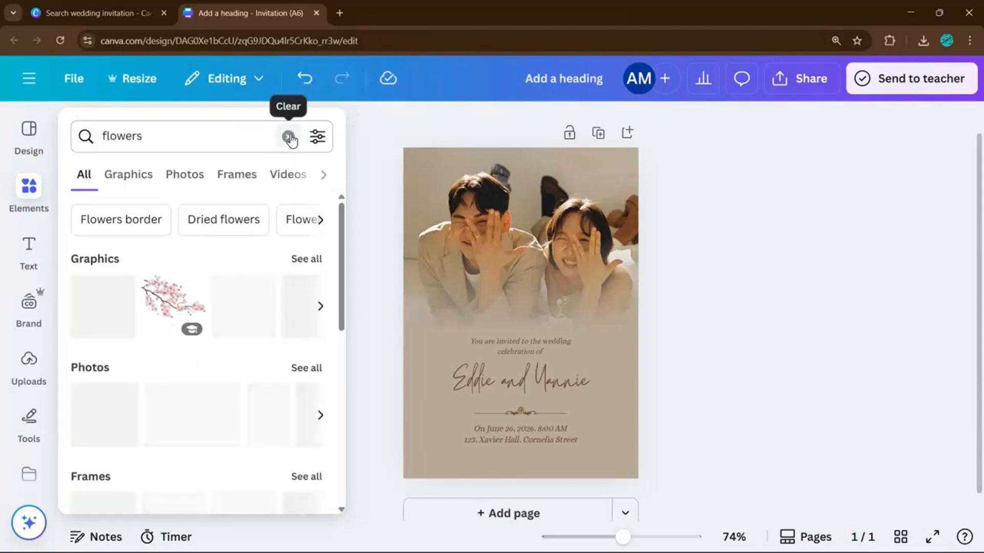
left_click(292, 255)
left_click(192, 129)
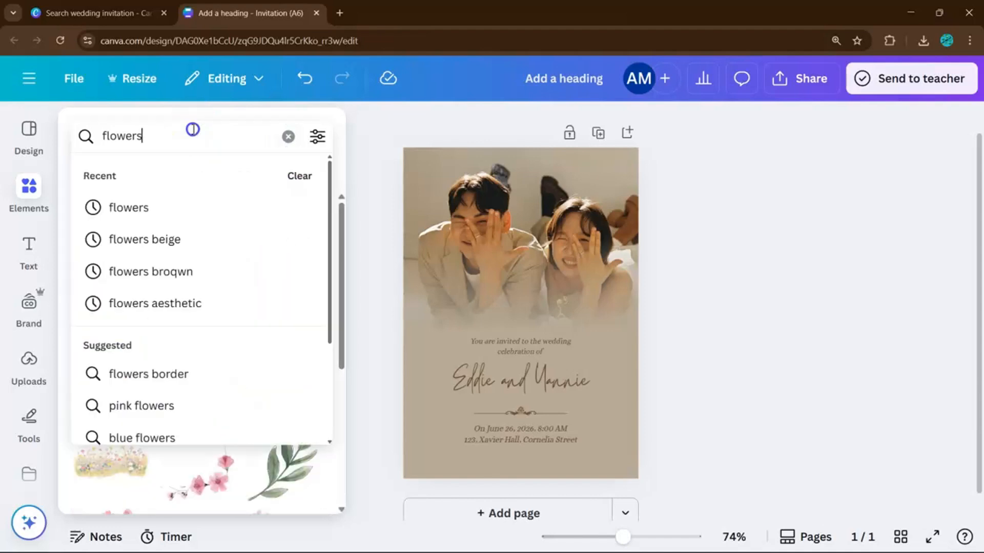
type("bei")
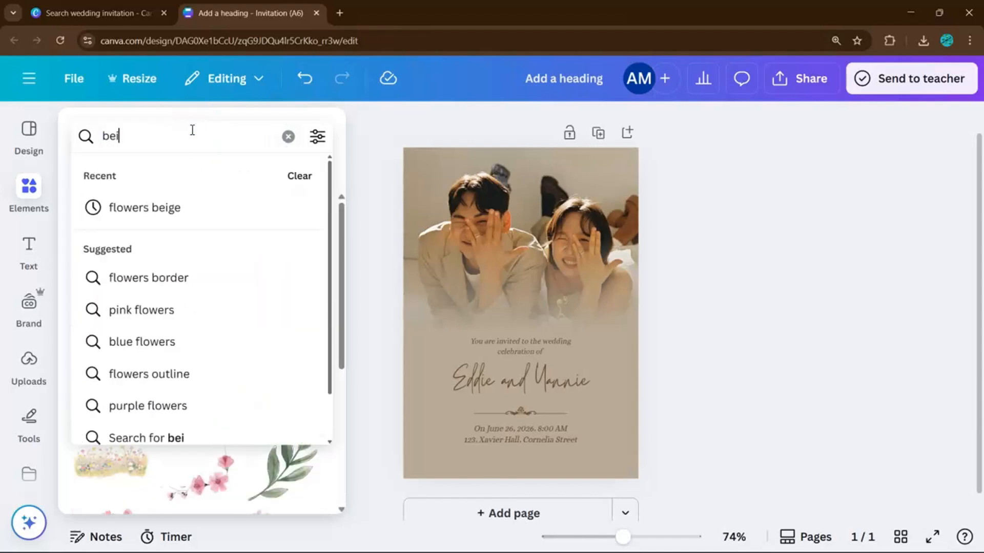
type("ge flowers")
key("Return")
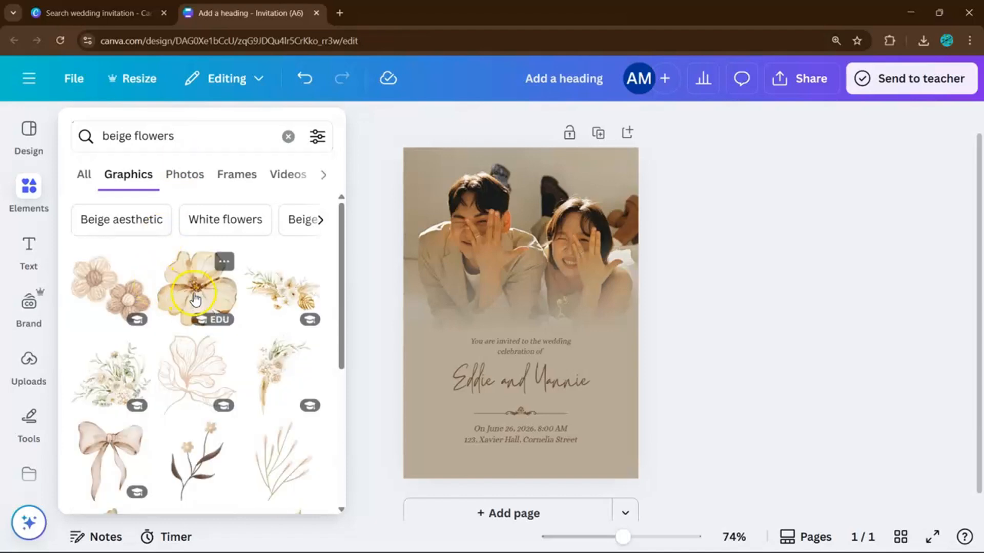
Add the white floral bouquet to the bottom-right corner.
scroll(164, 308, "down", 2)
left_click(126, 320)
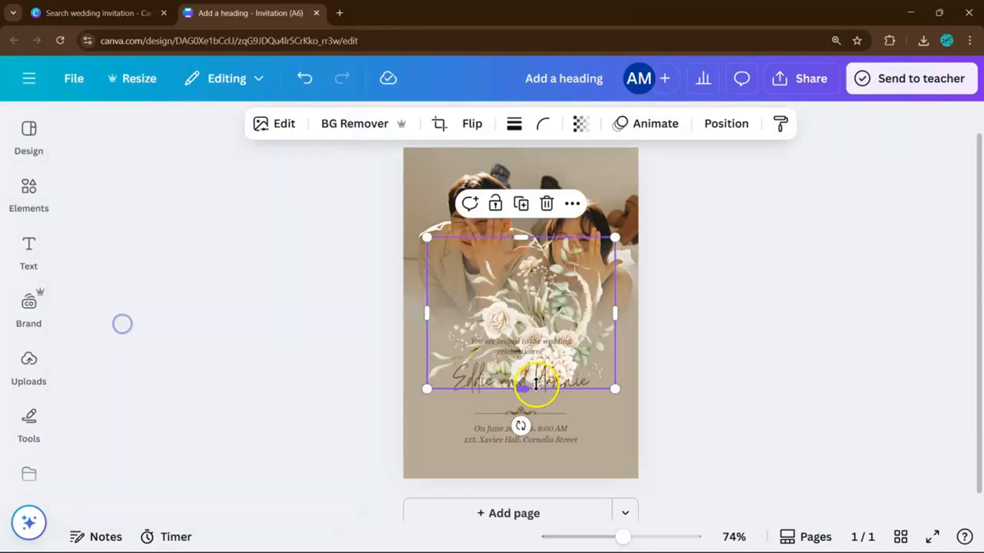
left_click_drag(512, 317, 633, 463)
left_click(736, 321)
Add the brown flower graphic to the lower-left corner, partly off the page.
left_click(28, 192)
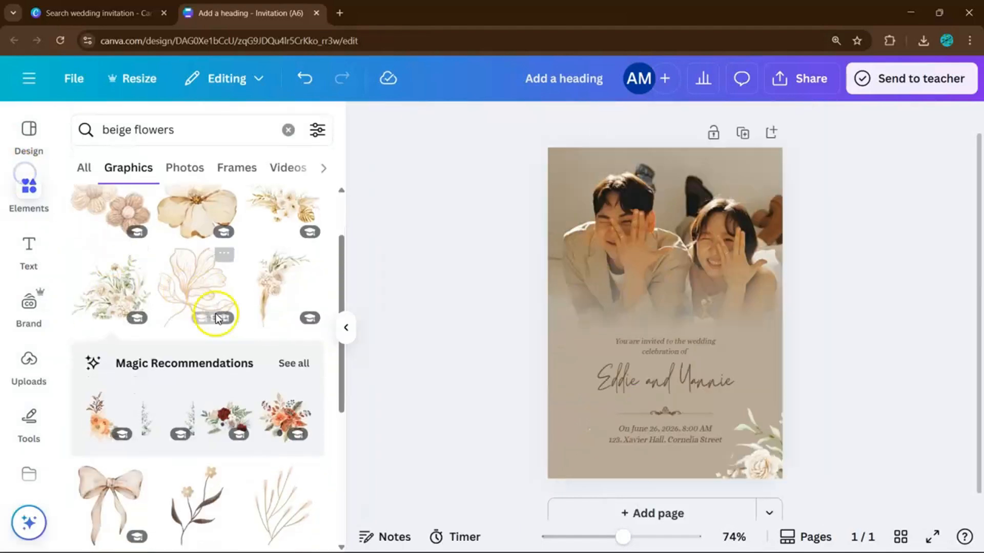
scroll(213, 318, "down", 10)
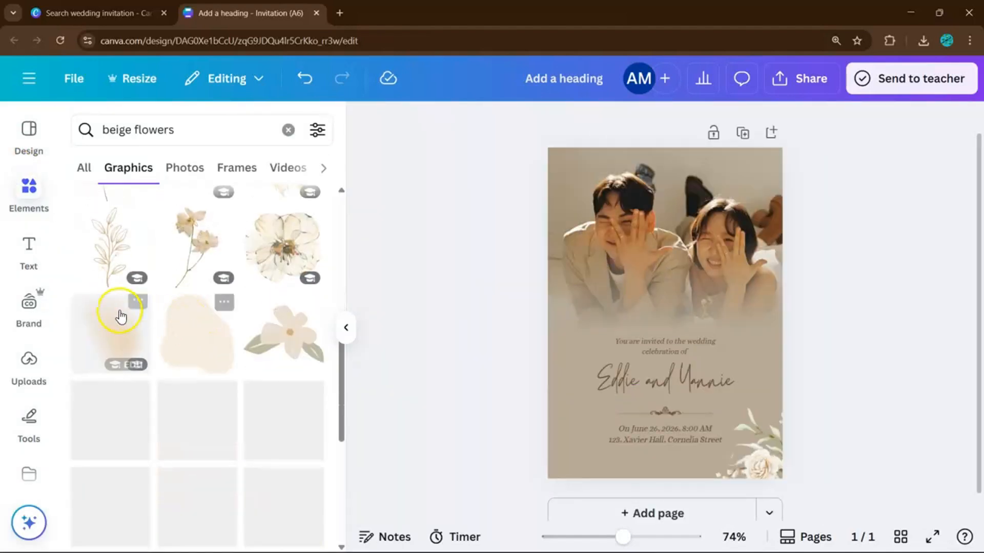
scroll(265, 308, "down", 1)
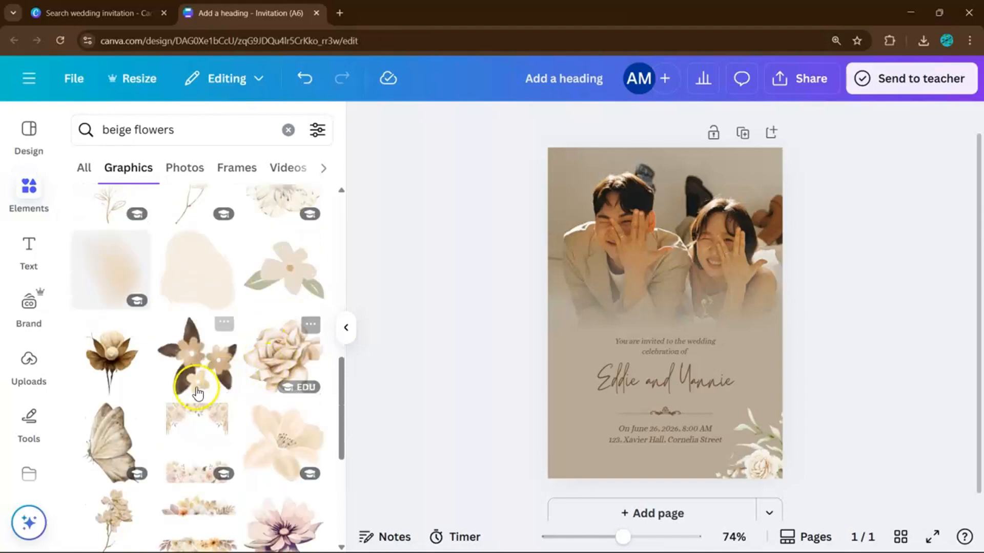
scroll(197, 390, "down", 2)
left_click(110, 231)
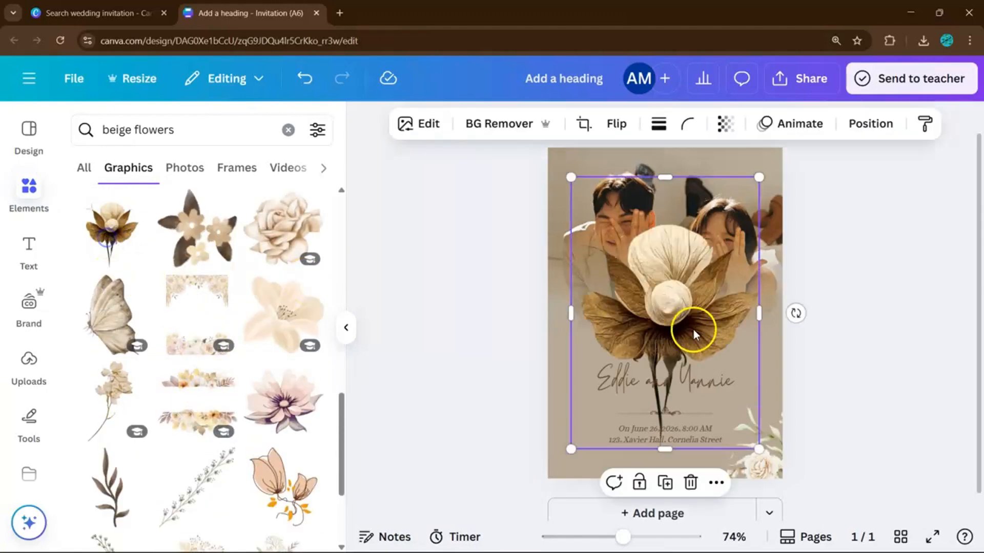
left_click_drag(695, 334, 531, 441)
Add the thin branch graphic, shrink it and place it along the right edge.
scroll(204, 330, "down", 2)
scroll(226, 276, "down", 5)
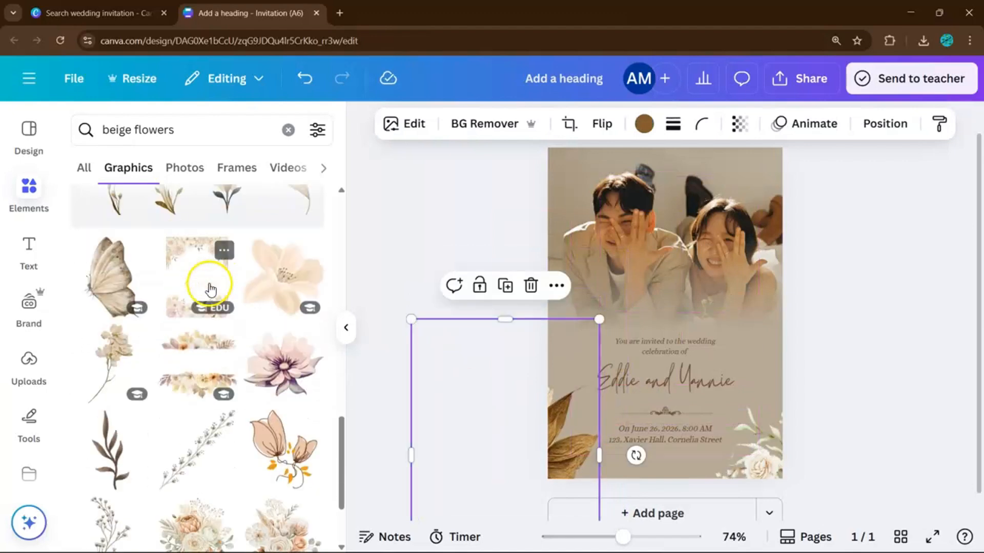
scroll(220, 359, "down", 3)
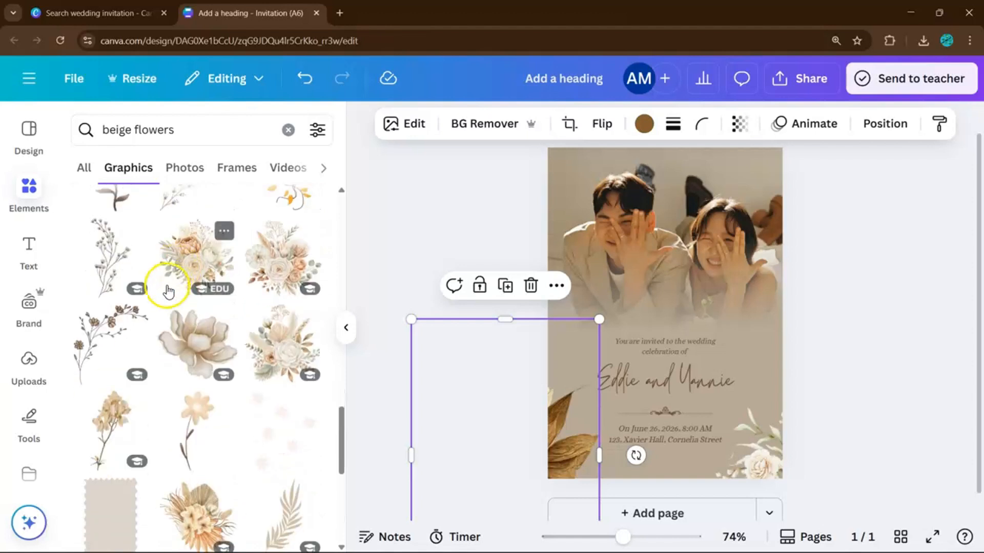
left_click(92, 268)
left_click_drag(678, 346, 844, 393)
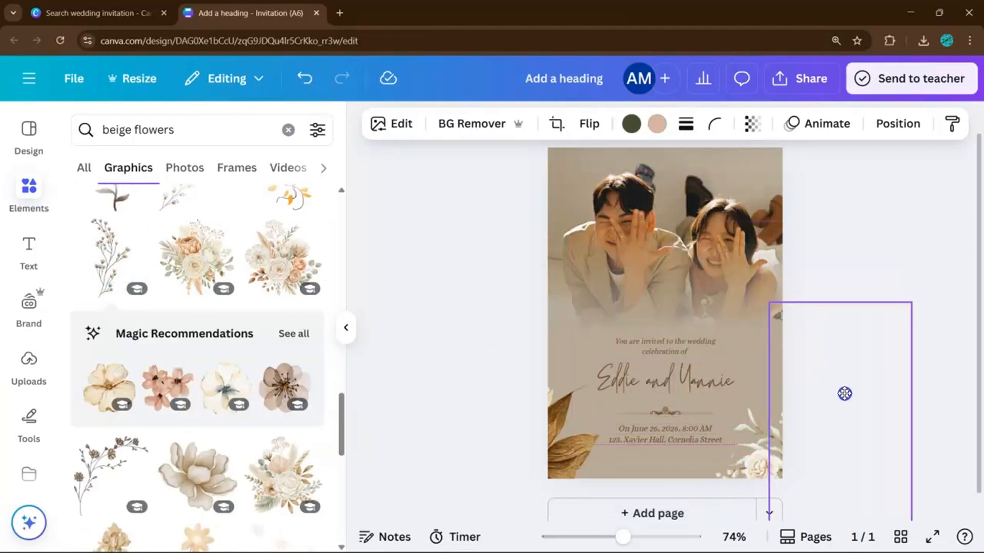
left_click_drag(909, 303, 838, 423)
left_click_drag(831, 492, 782, 311)
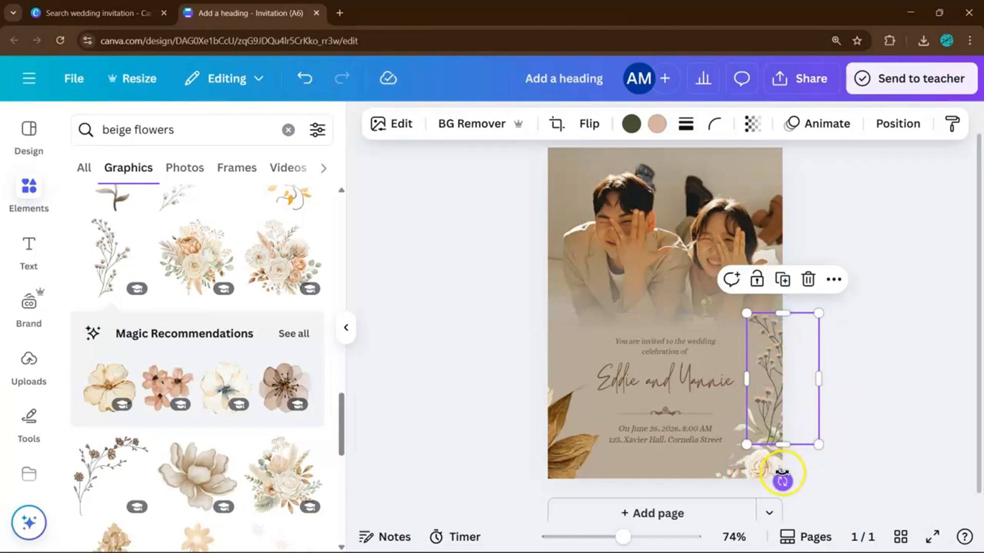
Tilt the branch sprig slightly and reposition it on the right edge.
left_click_drag(784, 476, 817, 466)
left_click_drag(784, 417, 795, 400)
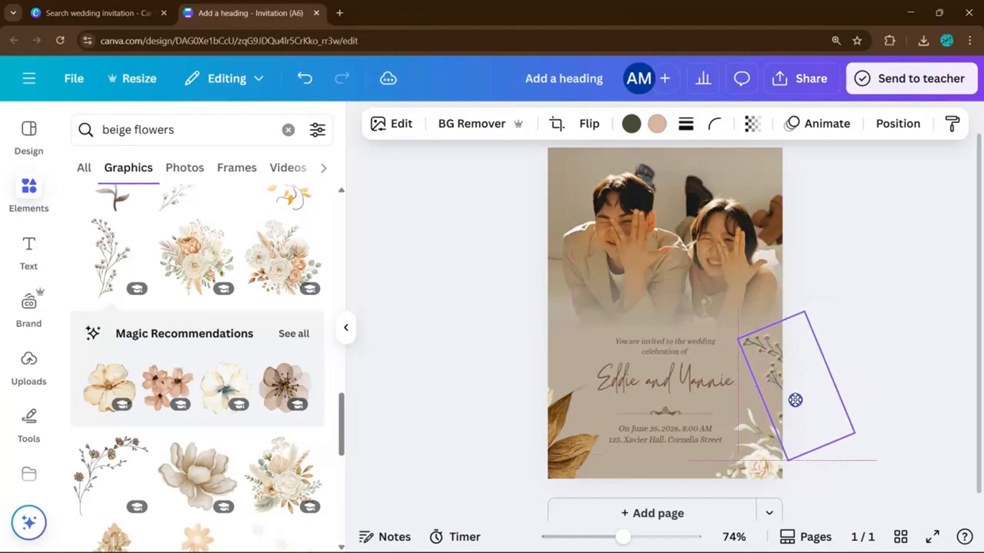
left_click(903, 296)
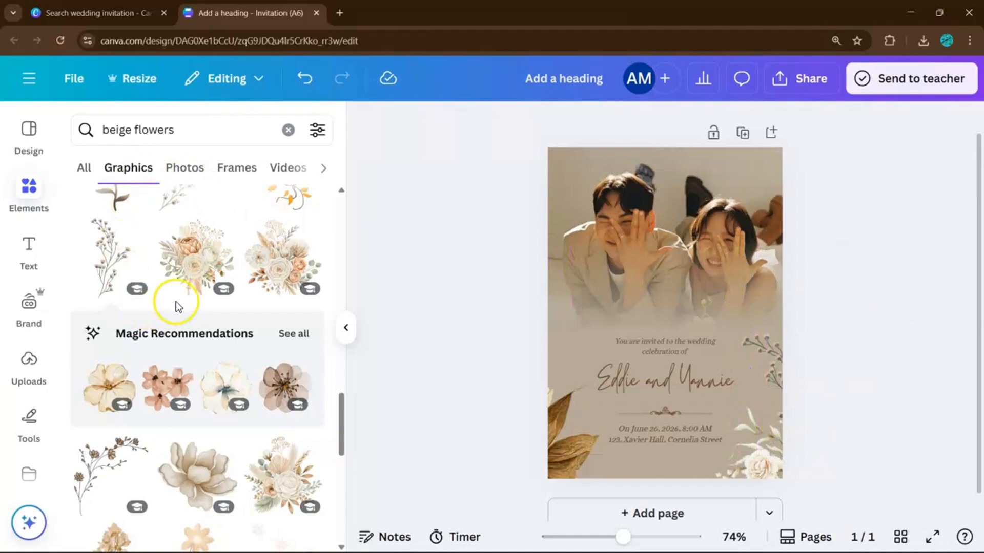
Add a small dried-flower graphic along the left edge beside the names.
scroll(198, 285, "down", 3)
scroll(220, 368, "down", 2)
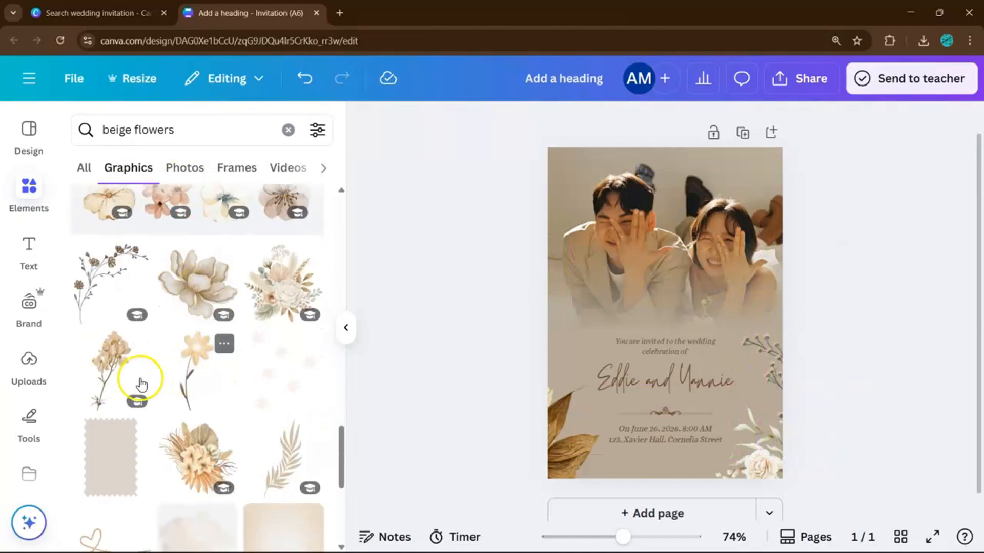
left_click(114, 369)
left_click_drag(738, 171, 628, 385)
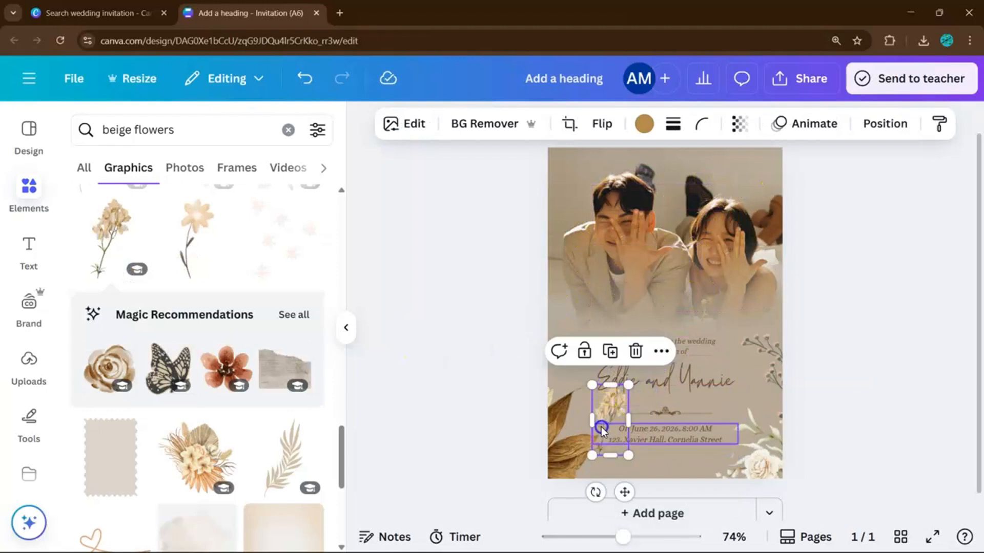
left_click_drag(603, 432, 573, 364)
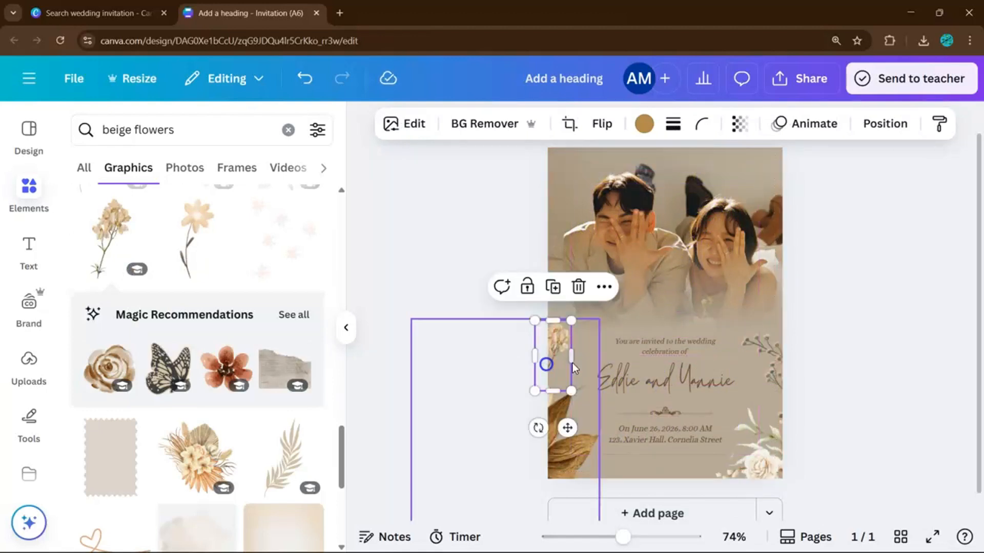
left_click(832, 306)
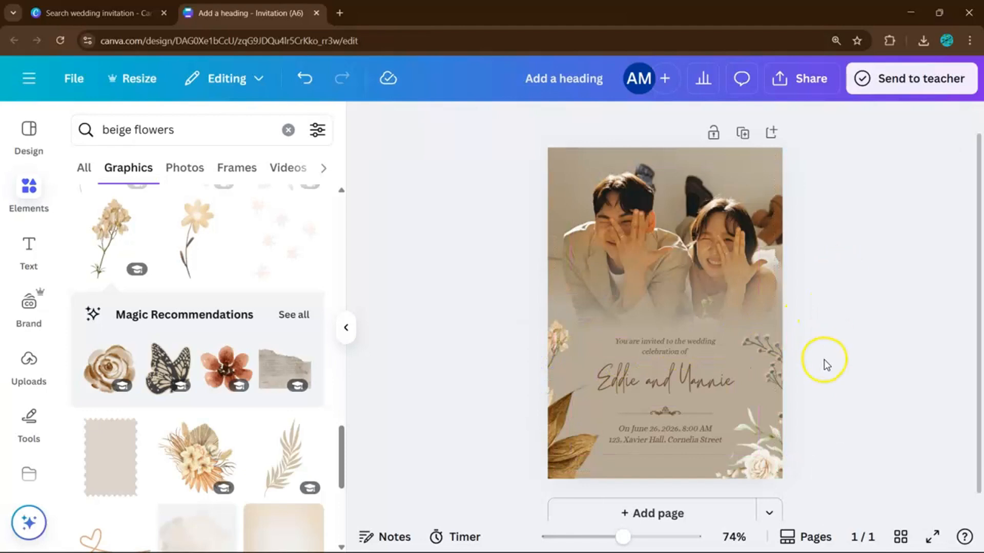
left_click_drag(560, 342, 570, 359)
left_click(840, 348)
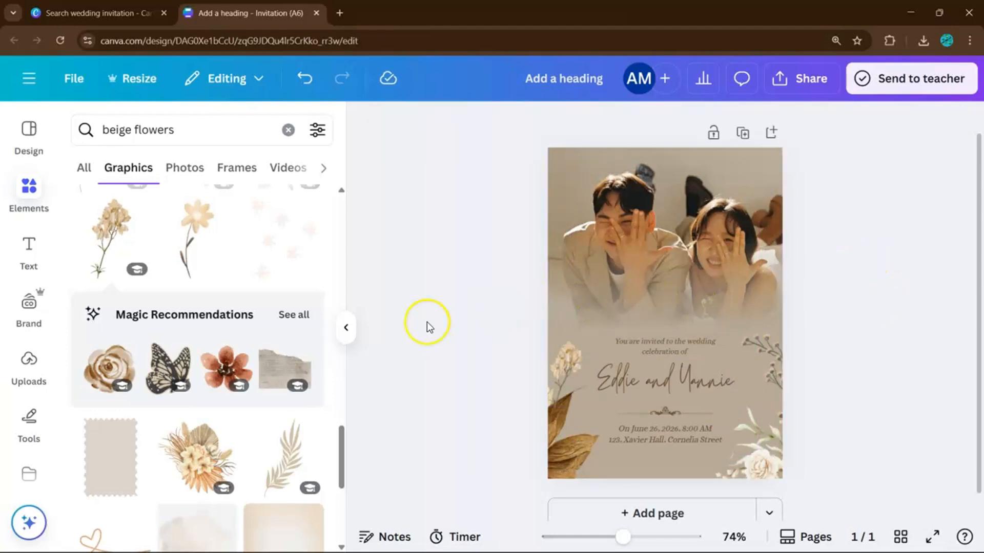
Hide the side panel and choose PDF Print as the download file type.
left_click(345, 328)
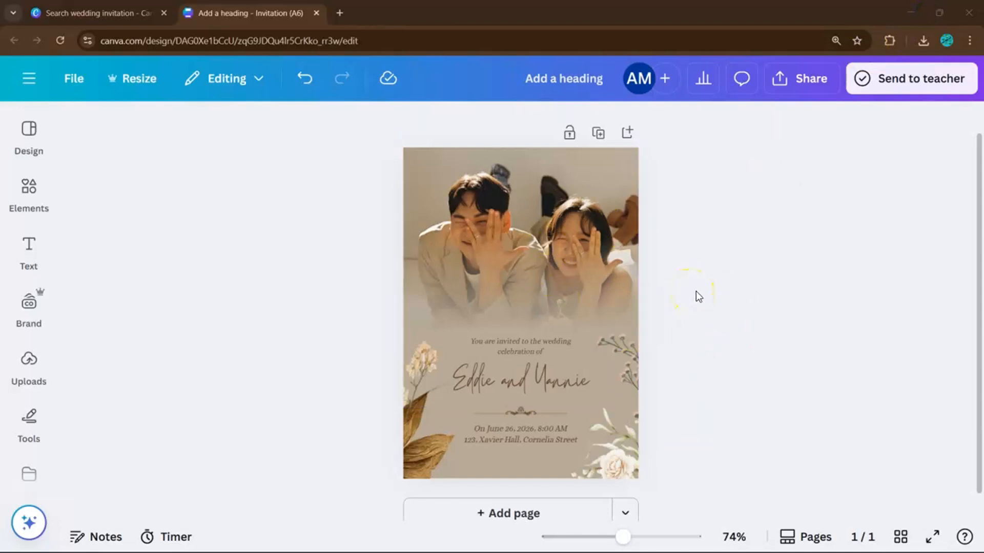
left_click(796, 79)
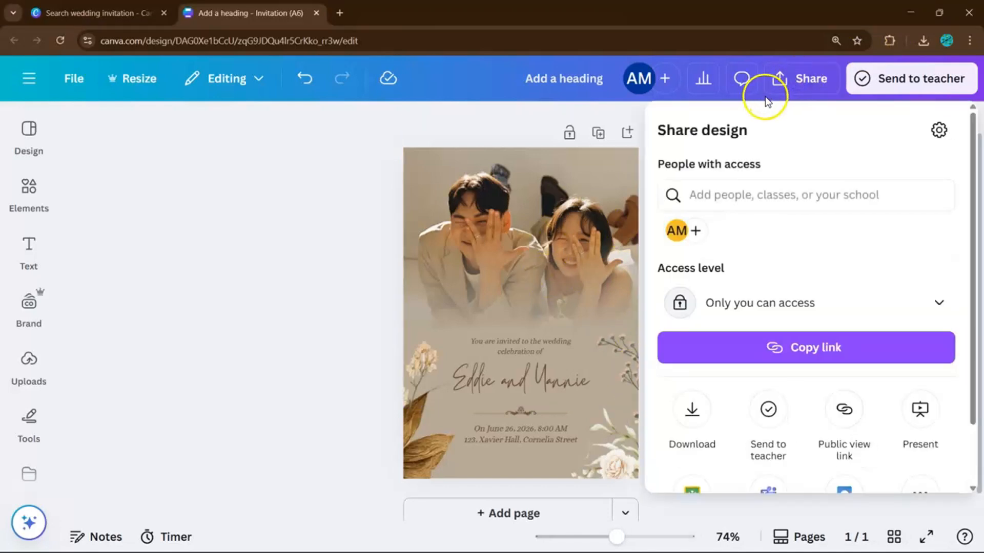
left_click(693, 410)
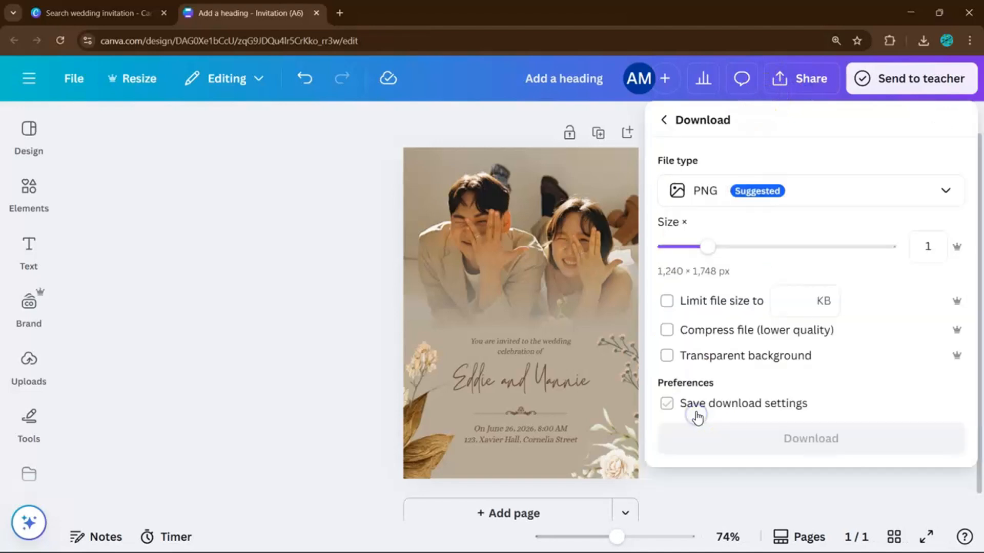
left_click(815, 194)
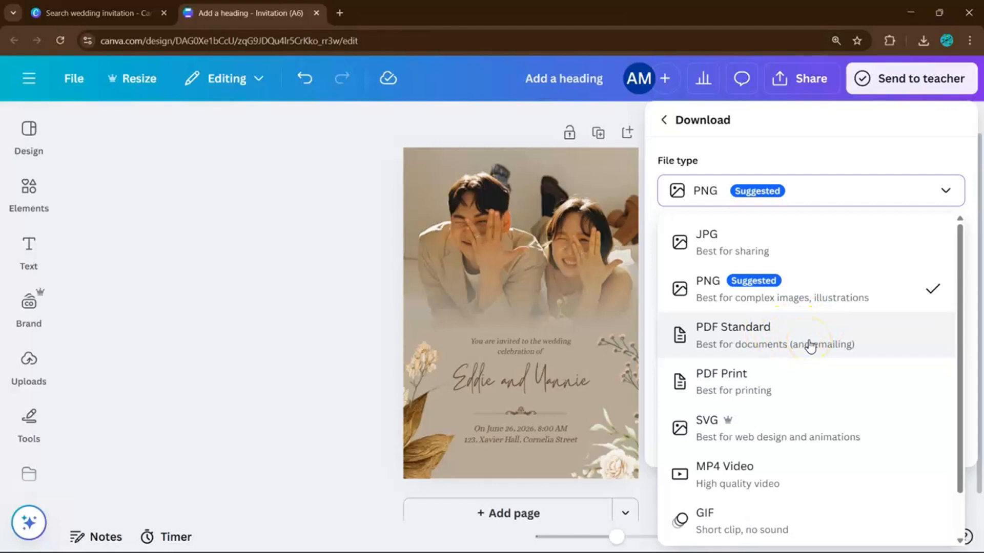
left_click(744, 390)
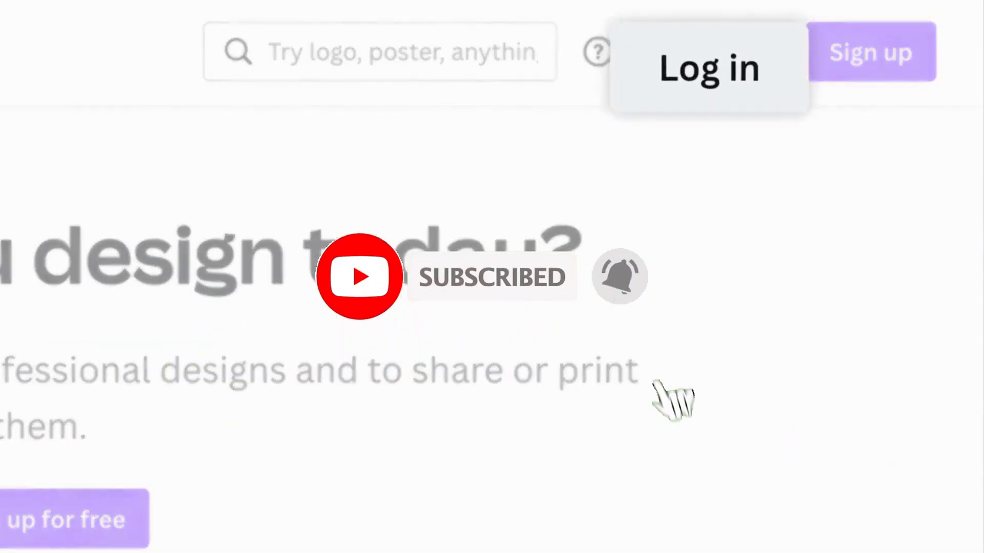
Log in with e-mail, entering the account e-mail address and continuing.
left_click(727, 53)
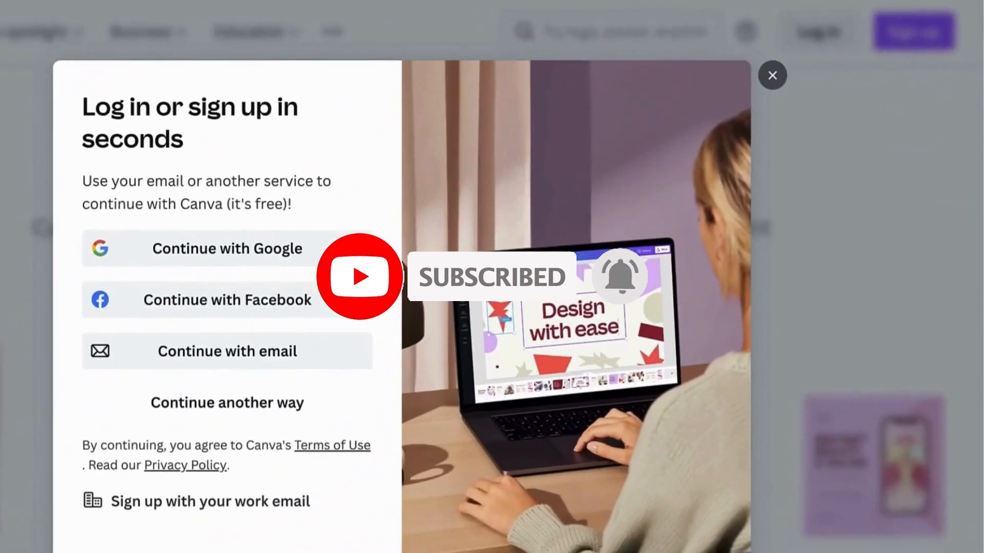
left_click(358, 349)
left_click(143, 230)
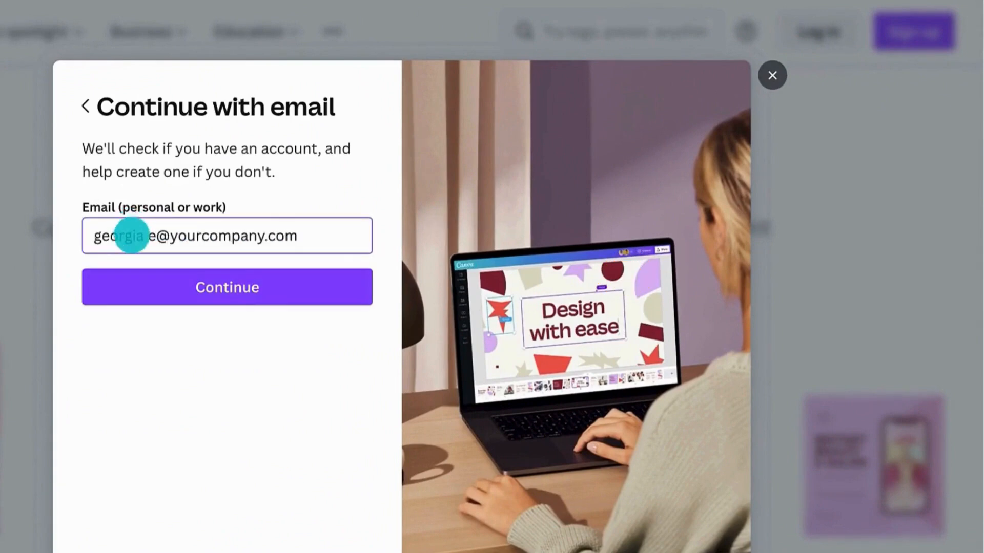
left_click(140, 272)
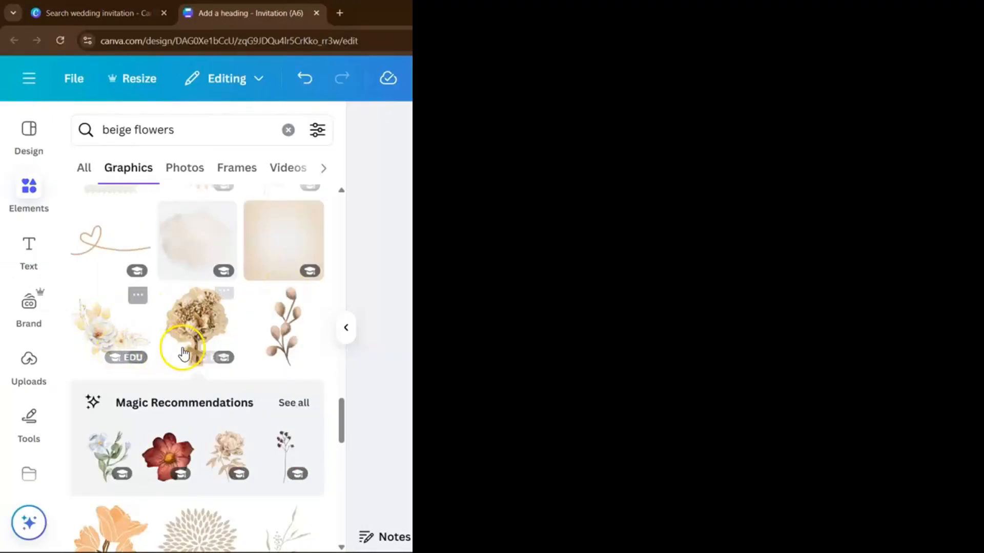
Add the white-flower graphic, rotate it about 180°, shrink it, and fit it into the top-right corner.
scroll(232, 334, "down", 2)
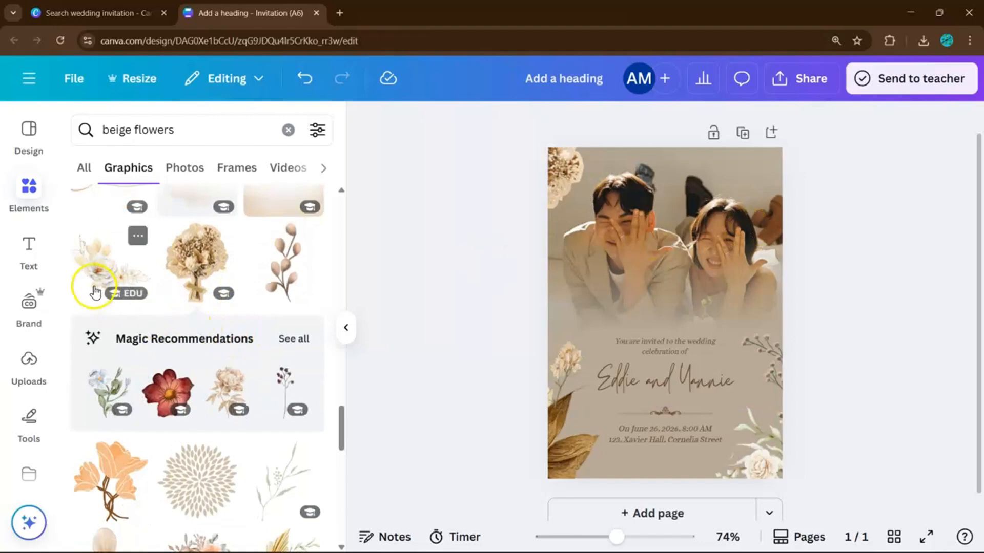
left_click(100, 258)
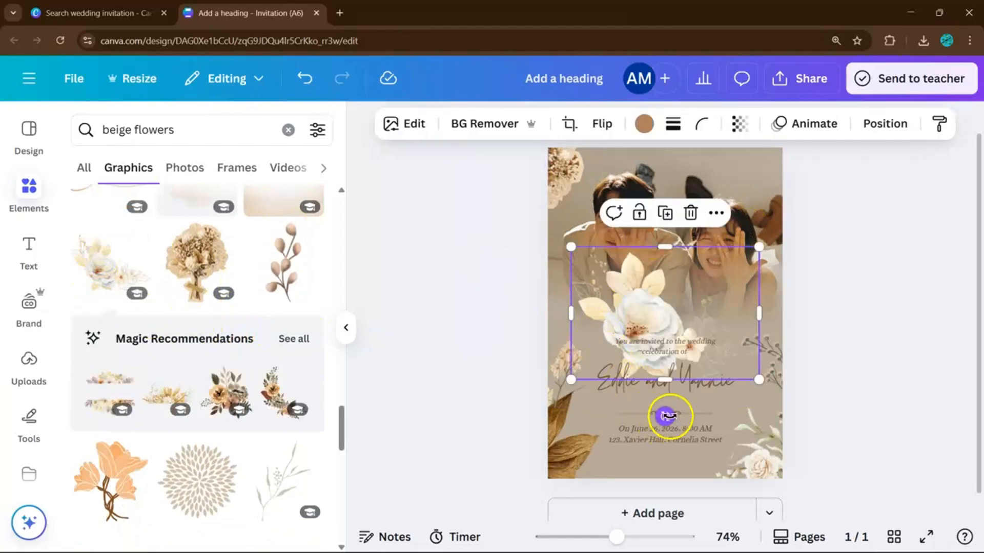
left_click_drag(666, 413, 662, 228)
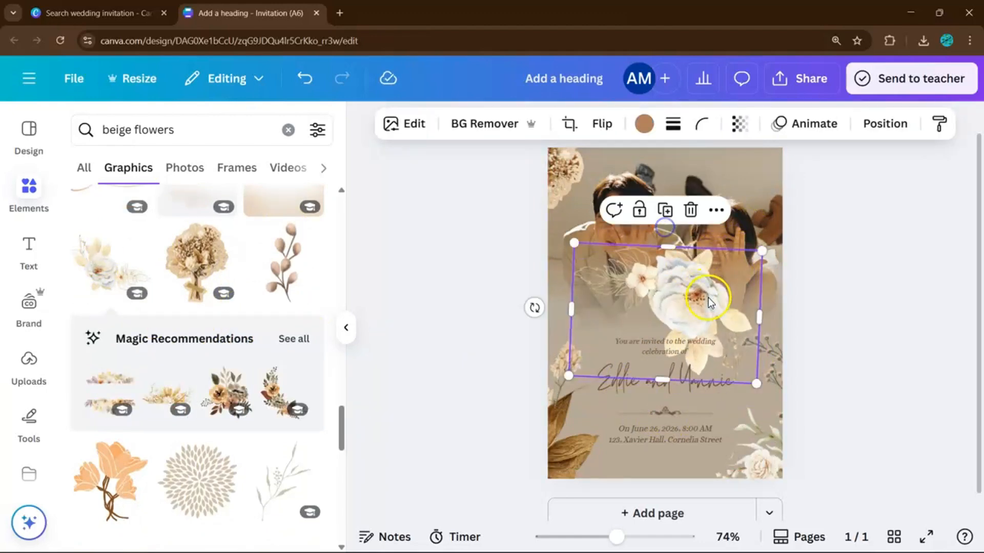
left_click_drag(716, 292, 807, 172)
left_click_drag(847, 253, 733, 173)
left_click_drag(734, 172, 771, 186)
left_click(843, 233)
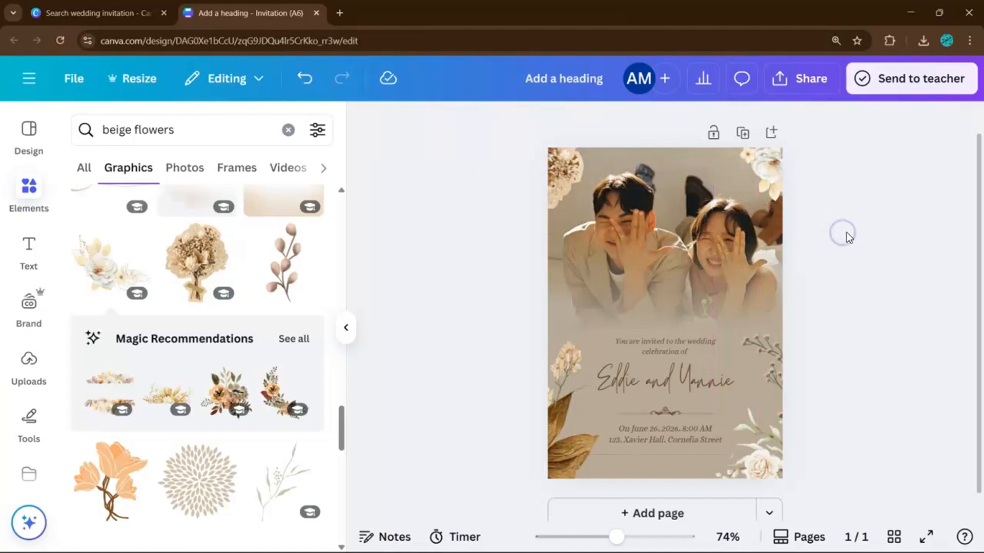
left_click(344, 331)
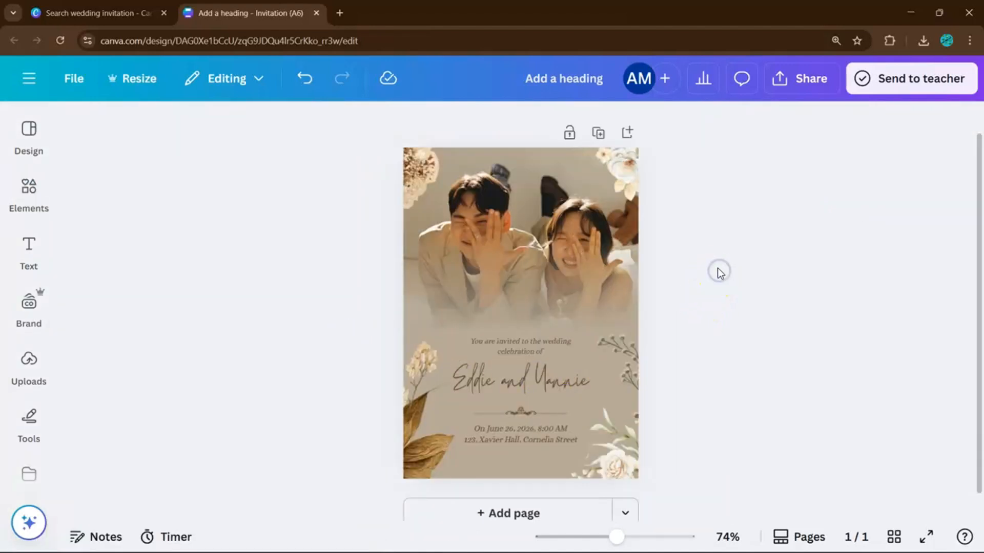